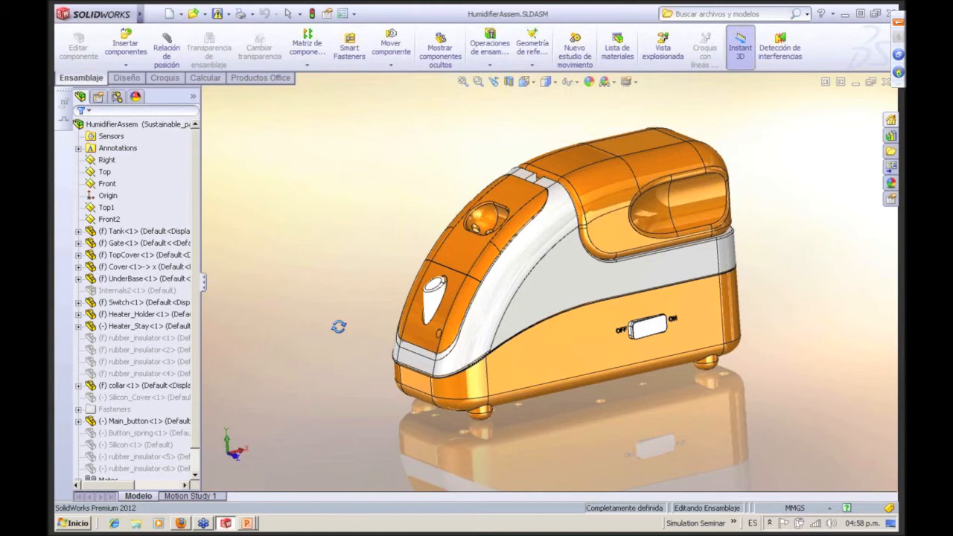
# - Start a Sustainability analysis of the humidifier assembly with Norteamérica as the region of use
pyautogui.moveTo(339, 326); pyautogui.dragTo(434, 276)
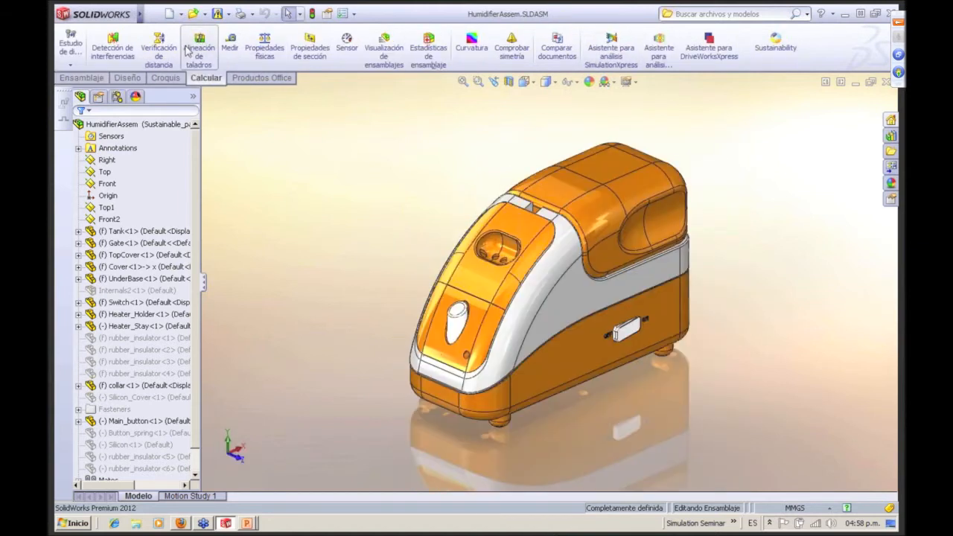
pyautogui.click(778, 44)
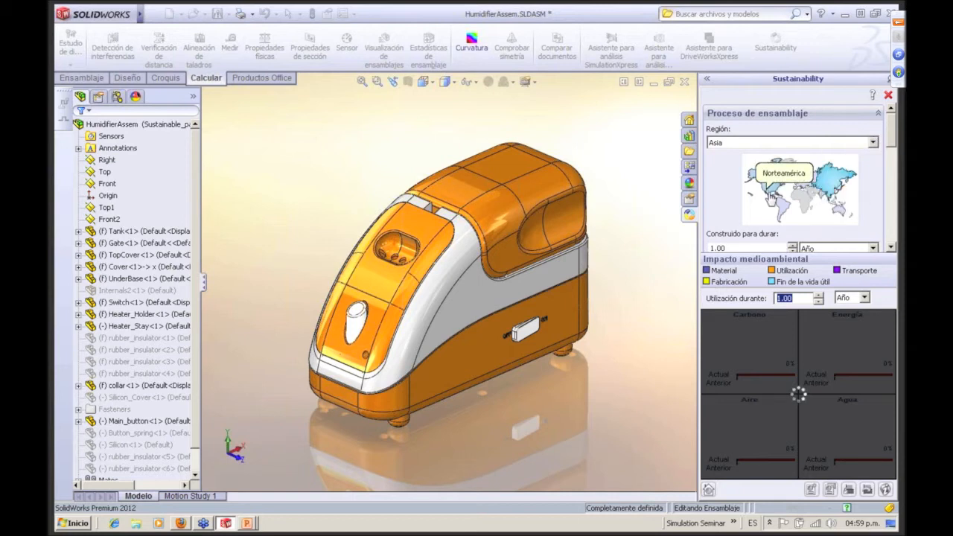
pyautogui.click(772, 198)
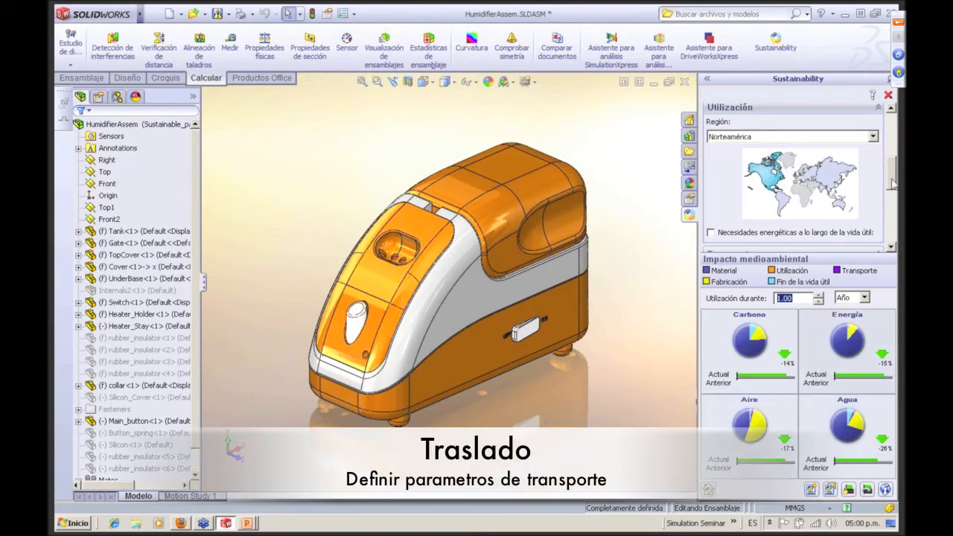
# - Review the use and transport parameters of the Sustainability analysis, including the ship transport distance
pyautogui.moveTo(891, 177); pyautogui.dragTo(891, 210)
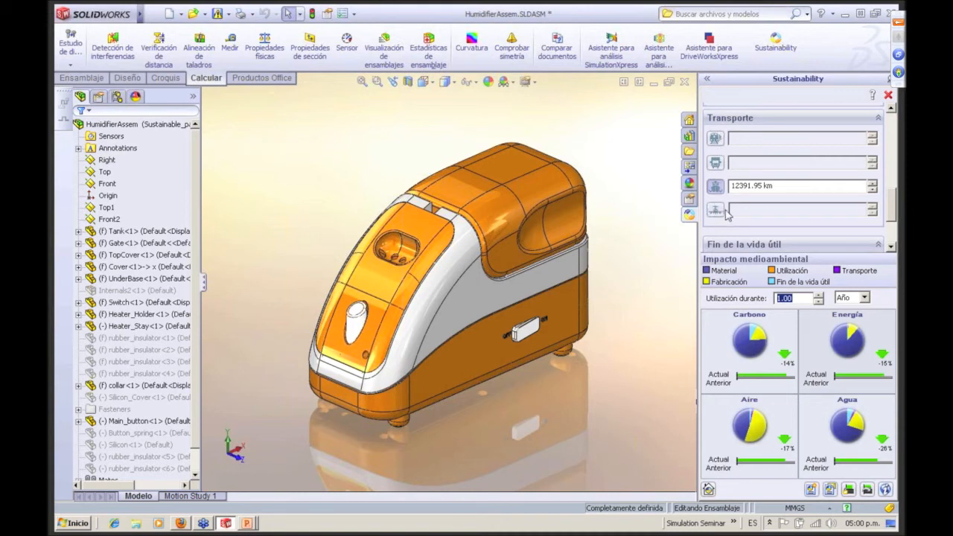
pyautogui.moveTo(783, 187); pyautogui.dragTo(730, 186)
pyautogui.click(781, 186)
pyautogui.moveTo(892, 211); pyautogui.dragTo(892, 133)
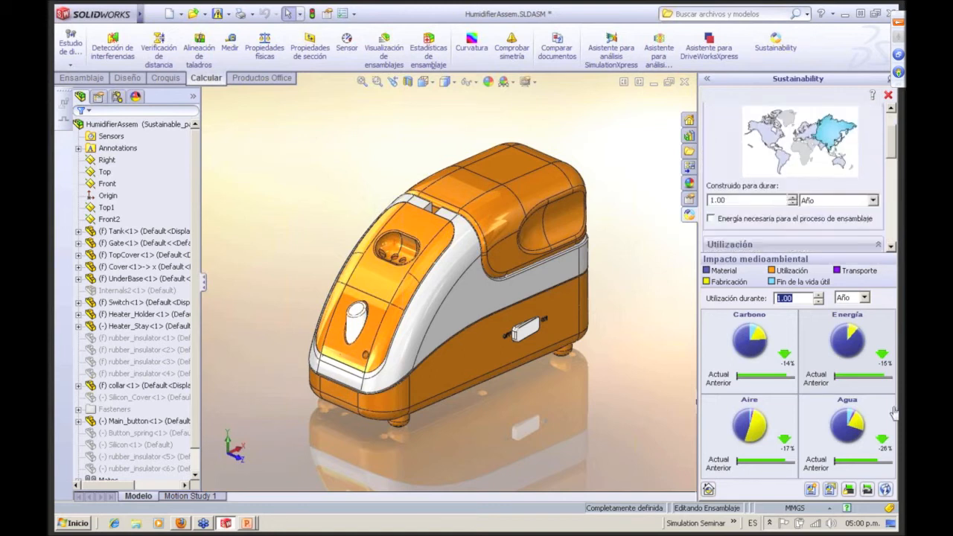
# - Examine the assembly's detailed carbon footprint and energy consumption by life-cycle phase
pyautogui.click(741, 344)
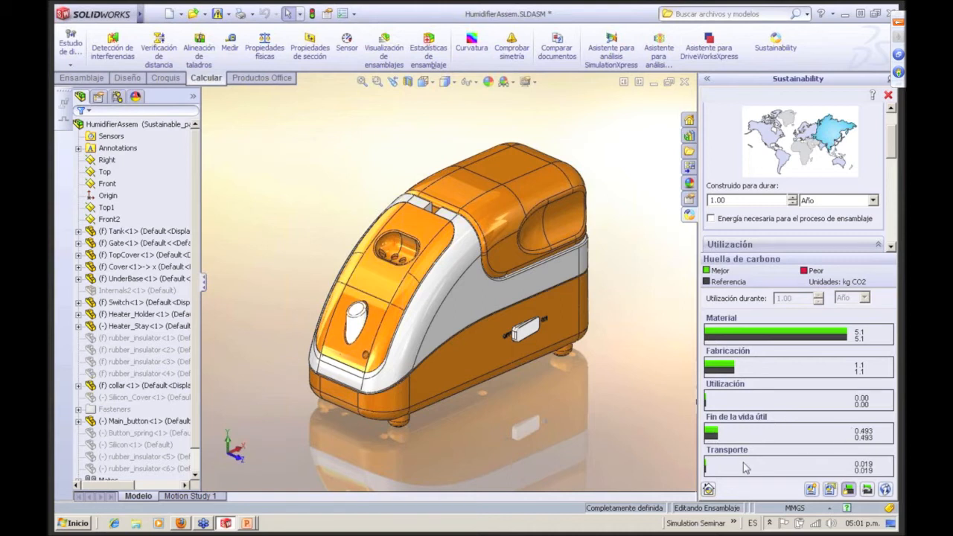
pyautogui.click(708, 488)
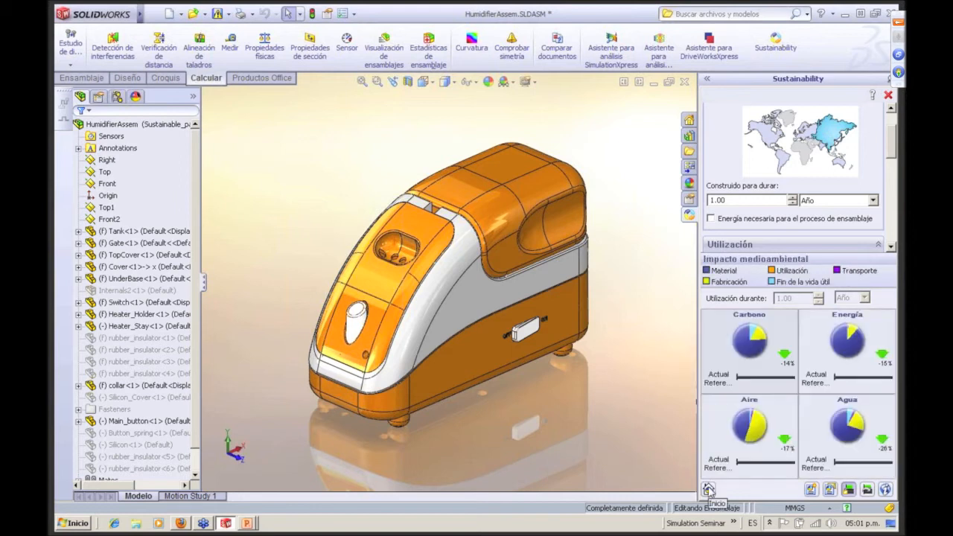
pyautogui.click(849, 345)
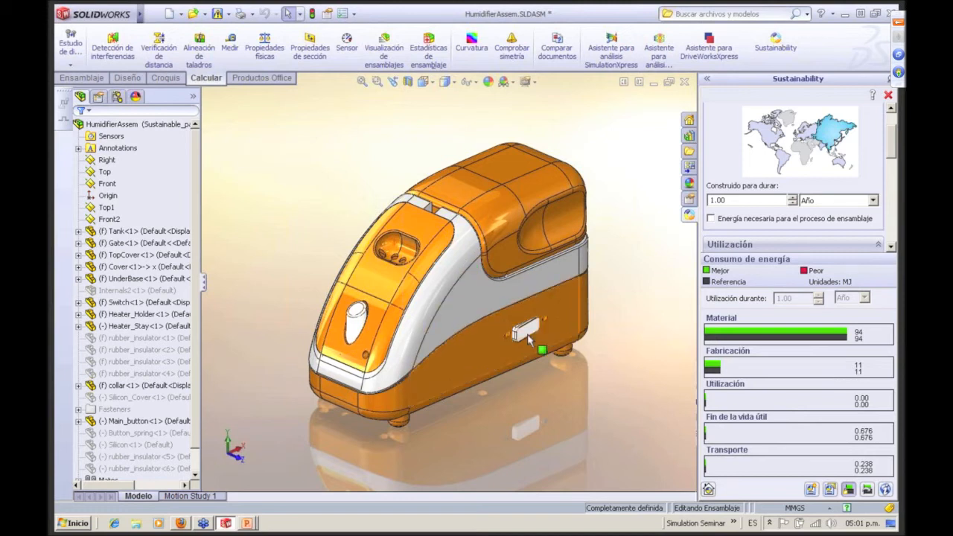
# - Examine the assembly's detailed air acidification and water impact by life-cycle phase, returning to the impact overview
pyautogui.click(778, 414)
pyautogui.click(776, 415)
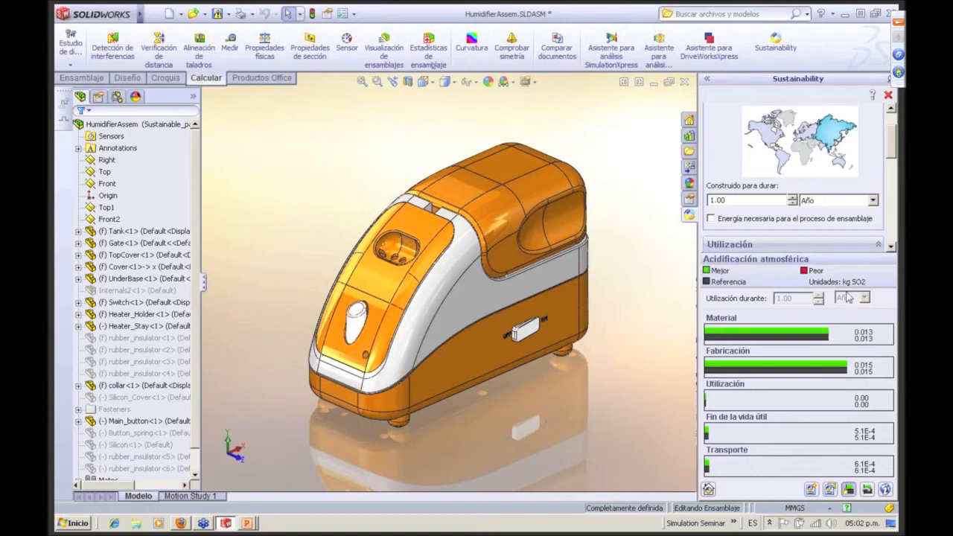
pyautogui.click(710, 491)
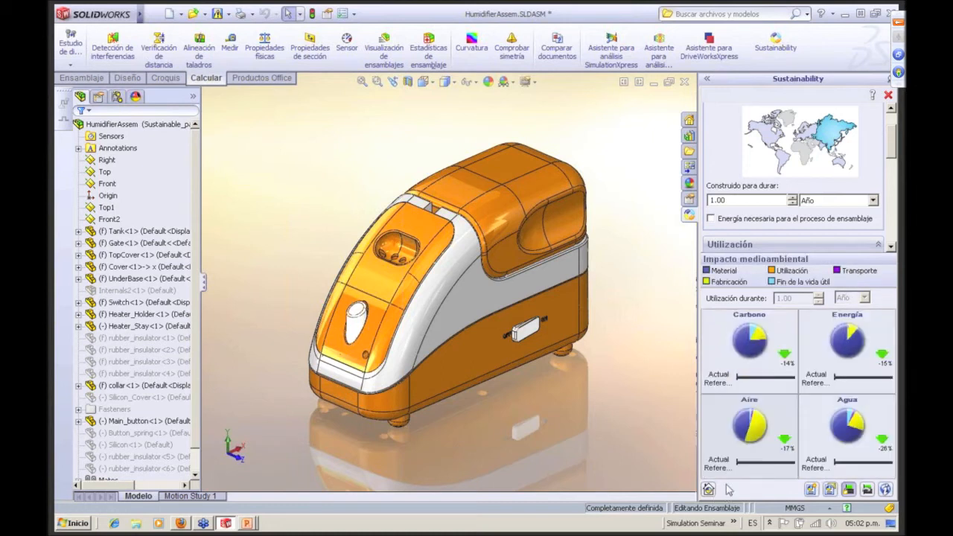
pyautogui.click(856, 423)
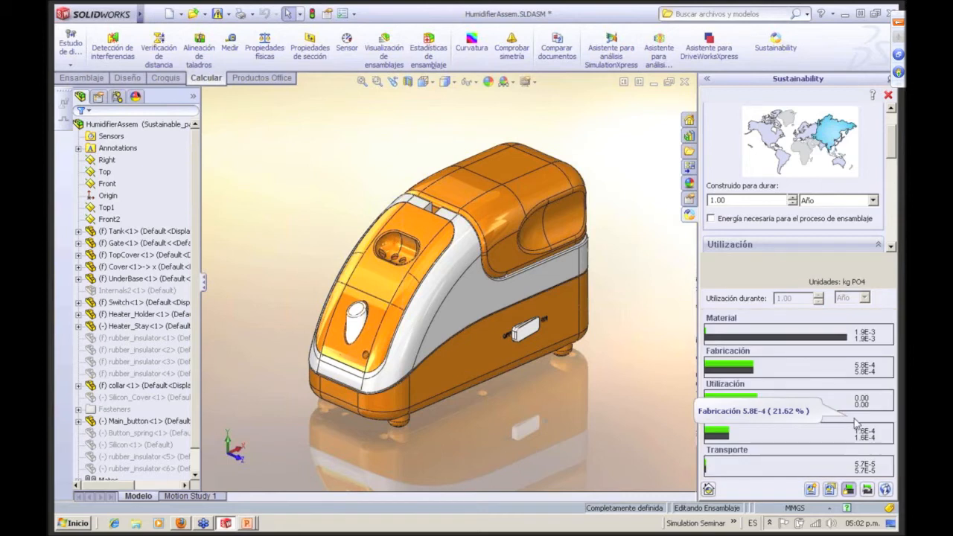
pyautogui.click(708, 489)
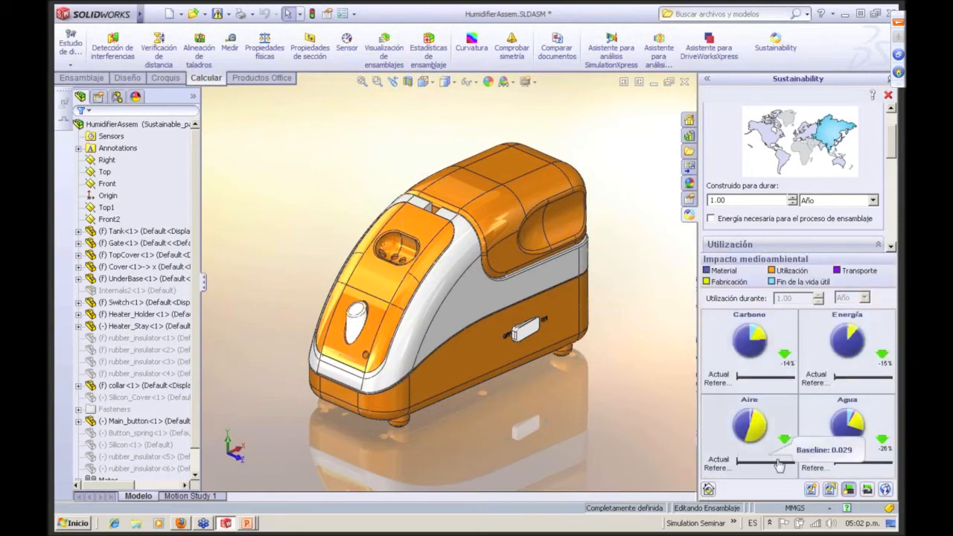
pyautogui.moveTo(852, 404)
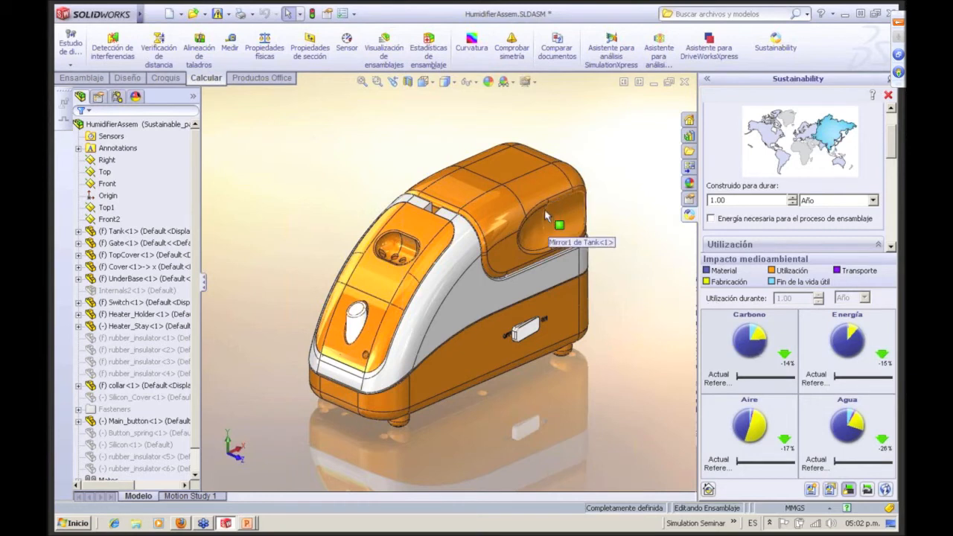
# - Visualize the assembly's components by mass, sorted from heaviest to lightest and colored on the model
pyautogui.click(521, 179)
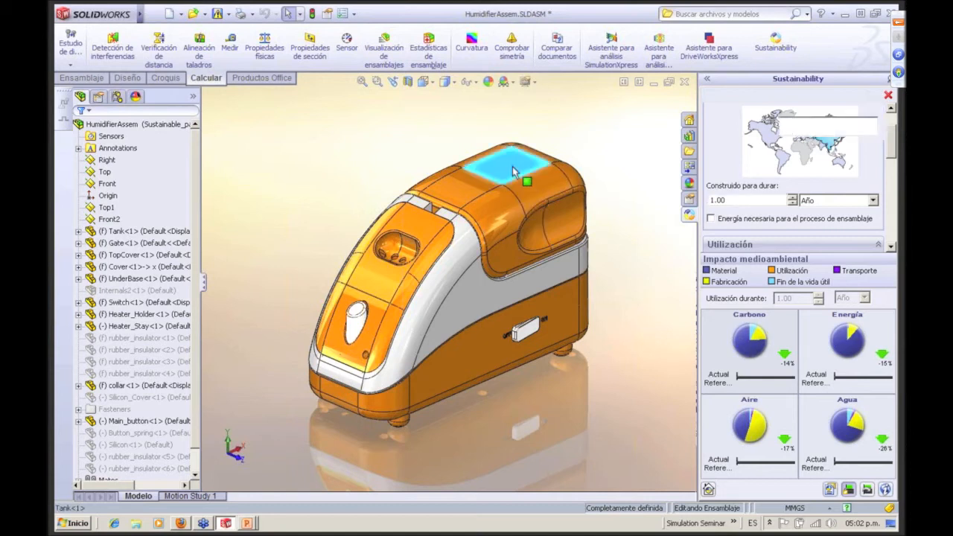
pyautogui.click(405, 168)
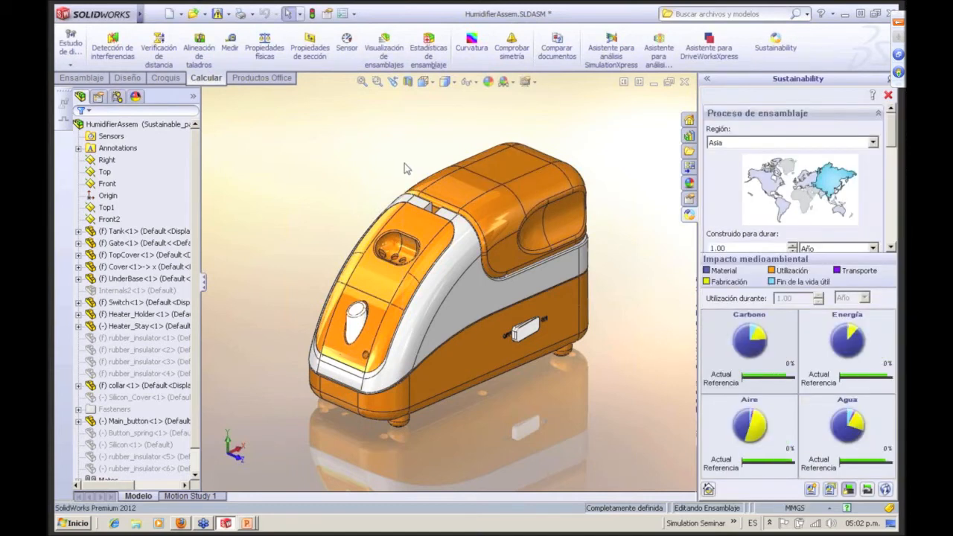
pyautogui.click(384, 49)
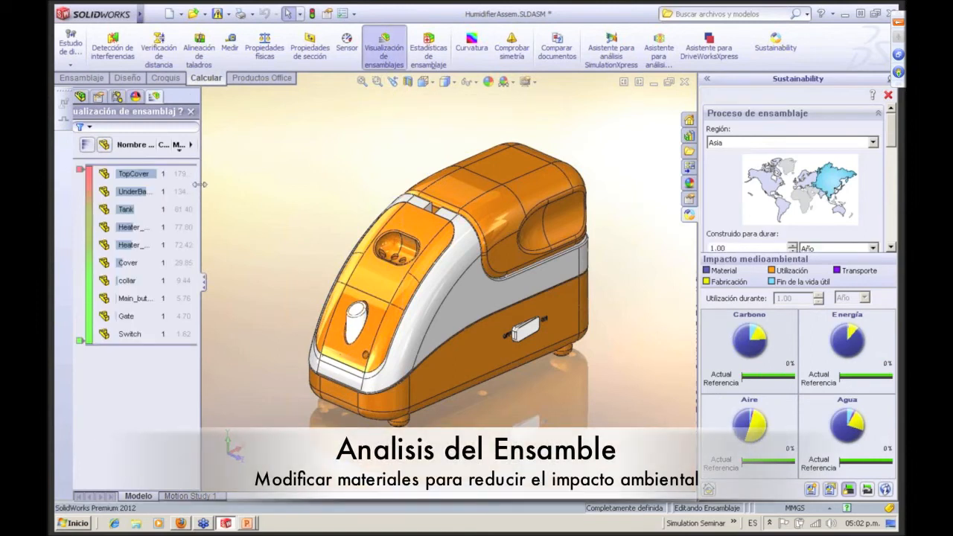
pyautogui.moveTo(200, 184); pyautogui.dragTo(284, 184)
pyautogui.click(250, 148)
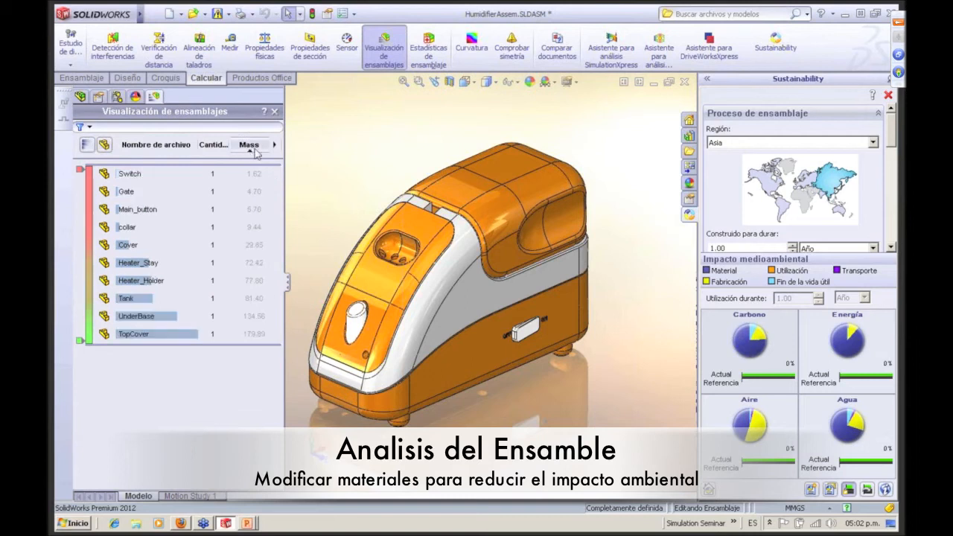
pyautogui.click(250, 147)
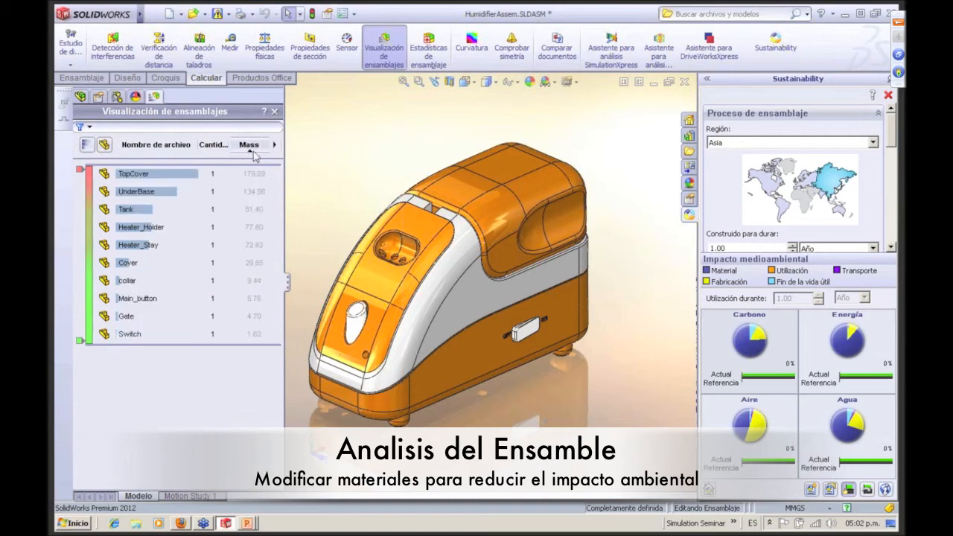
pyautogui.click(80, 339)
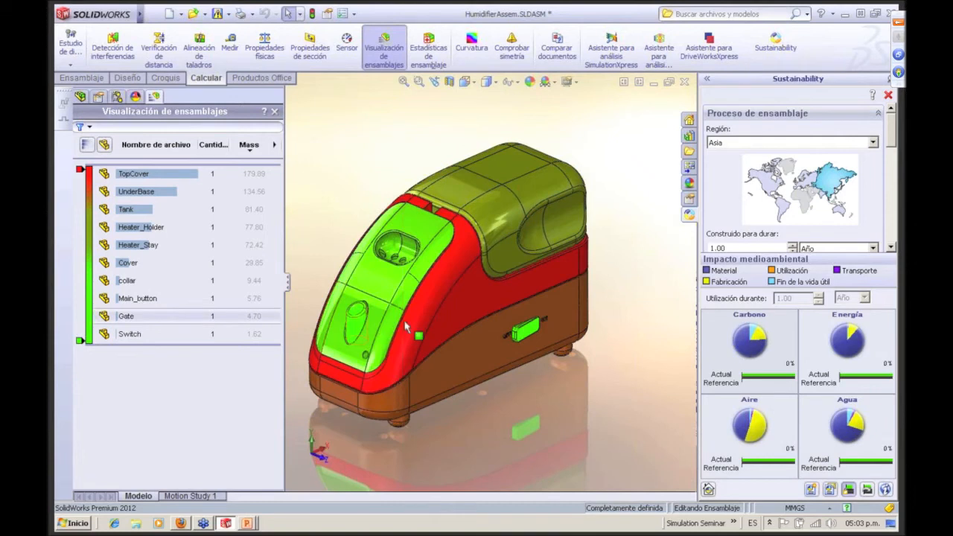
# - Switch the assembly visualization to Sustainability-Carbon and raise its green color limit to just below the Tank
pyautogui.click(275, 145)
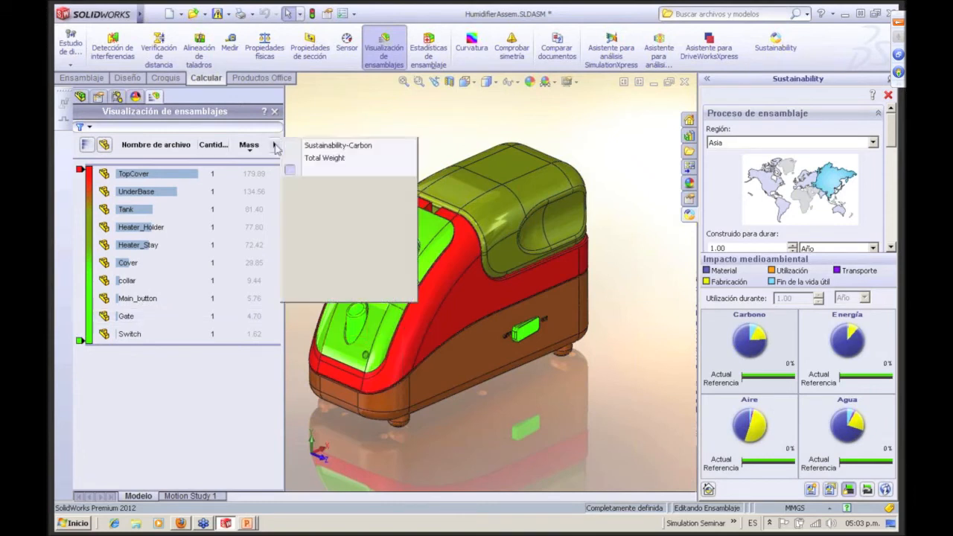
pyautogui.click(364, 151)
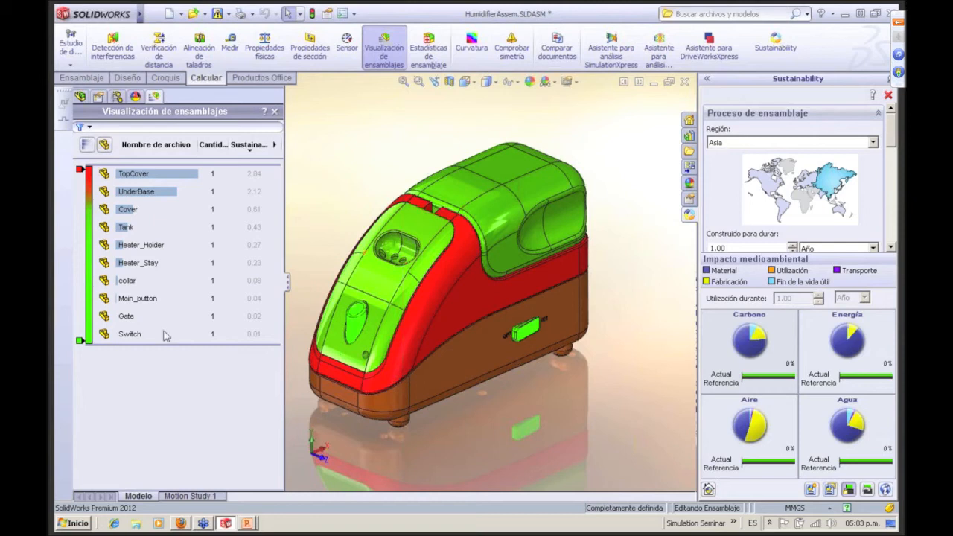
pyautogui.moveTo(80, 340)
pyautogui.mouseDown()
pyautogui.moveTo(81, 174)
pyautogui.moveTo(80, 238)
pyautogui.mouseUp()
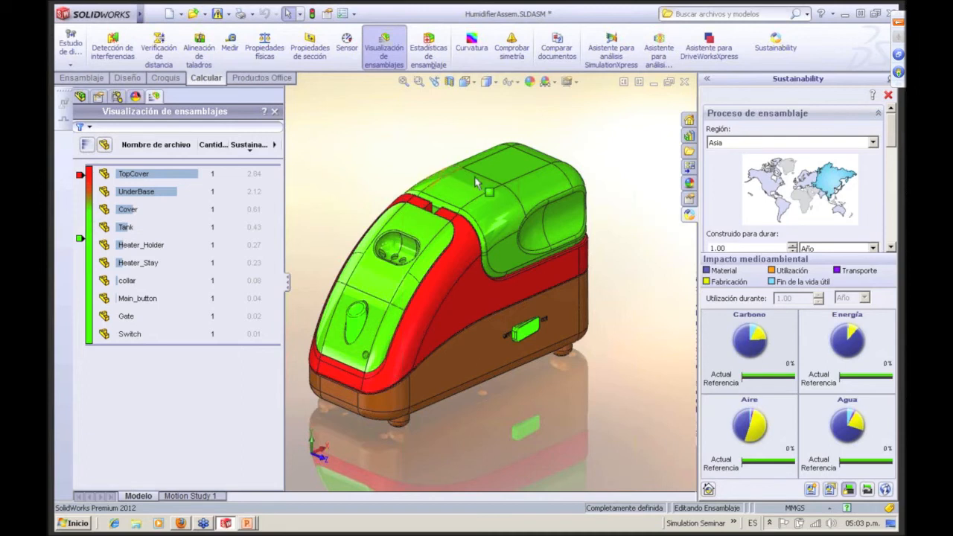
# - Select the Tank component and close the assembly visualization
pyautogui.click(506, 186)
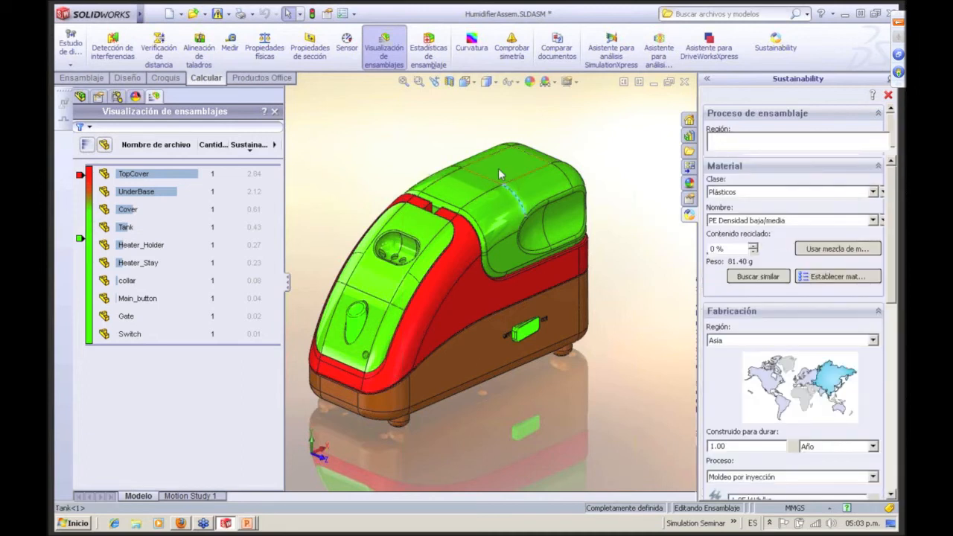
pyautogui.click(500, 174)
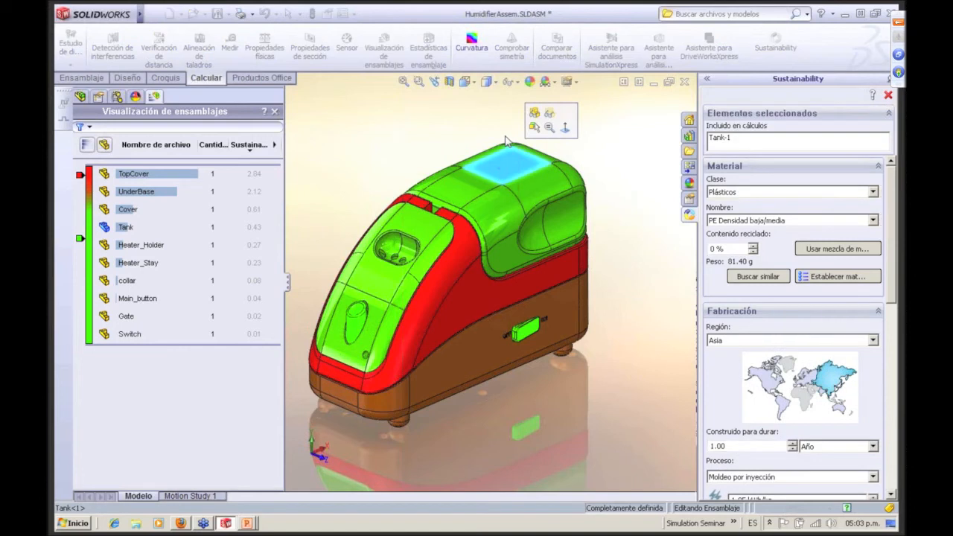
pyautogui.rightClick(521, 163)
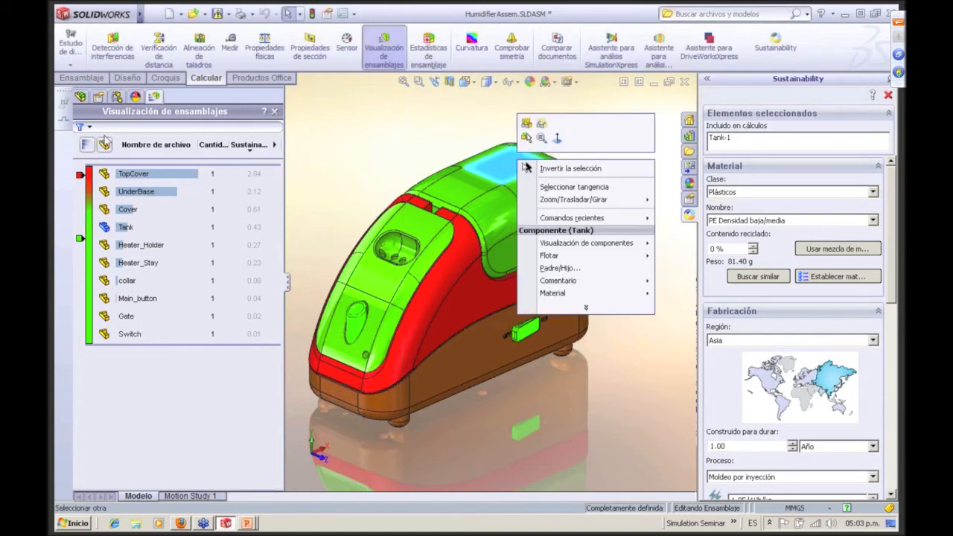
pyautogui.click(275, 113)
pyautogui.click(275, 112)
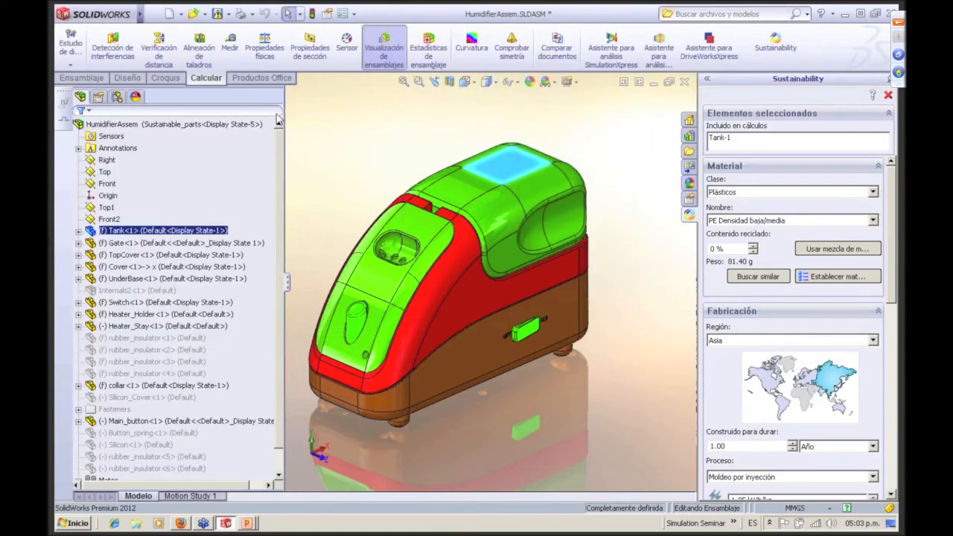
# - Close the assembly's Sustainability analysis without saving the document, keeping the Tank selected
pyautogui.click(489, 184)
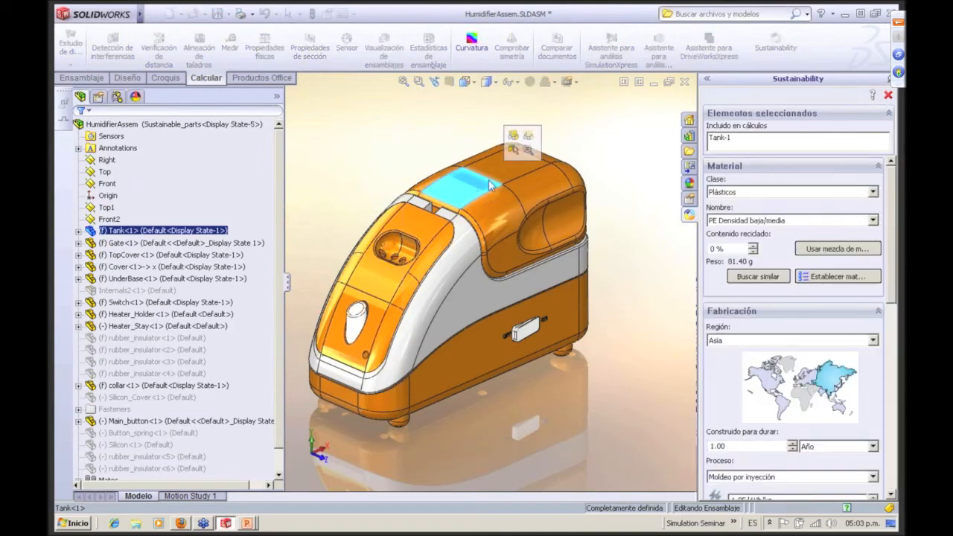
pyautogui.rightClick(500, 165)
pyautogui.click(632, 196)
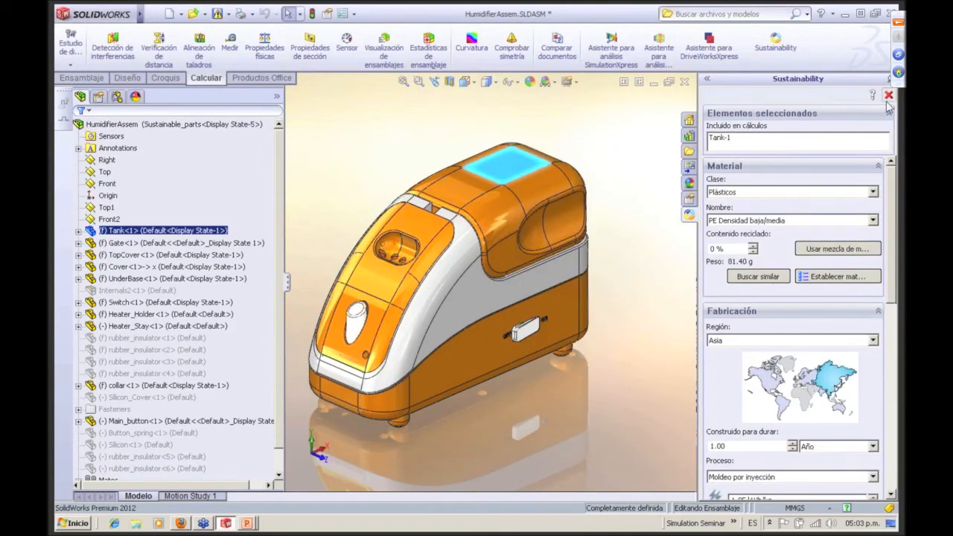
pyautogui.click(887, 96)
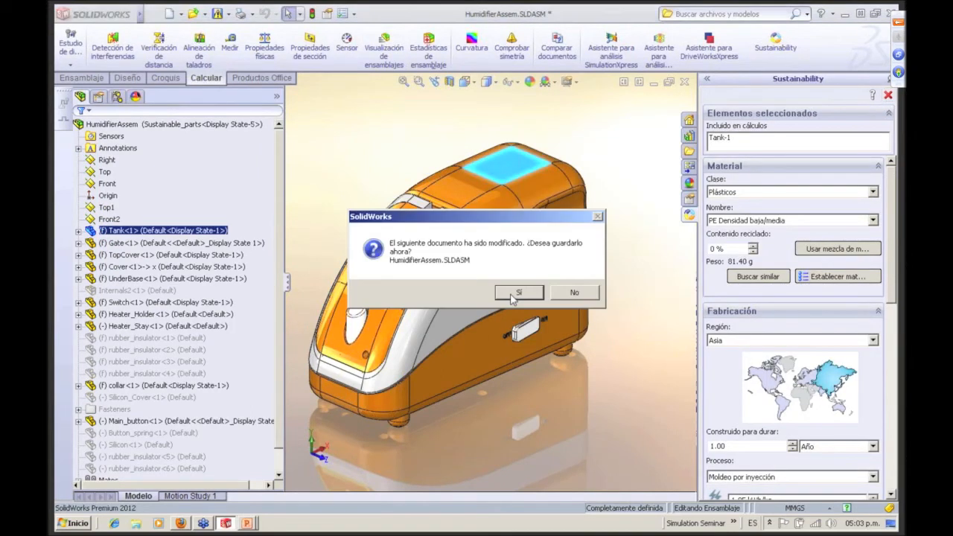
pyautogui.click(575, 293)
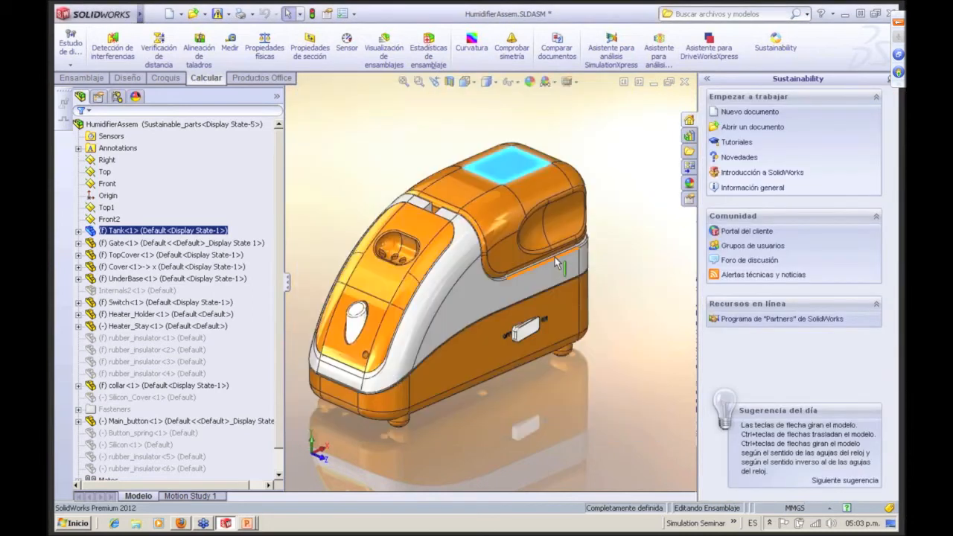
# - Open the Tank part in its own window and start a Sustainability analysis on it
pyautogui.rightClick(511, 165)
pyautogui.click(519, 115)
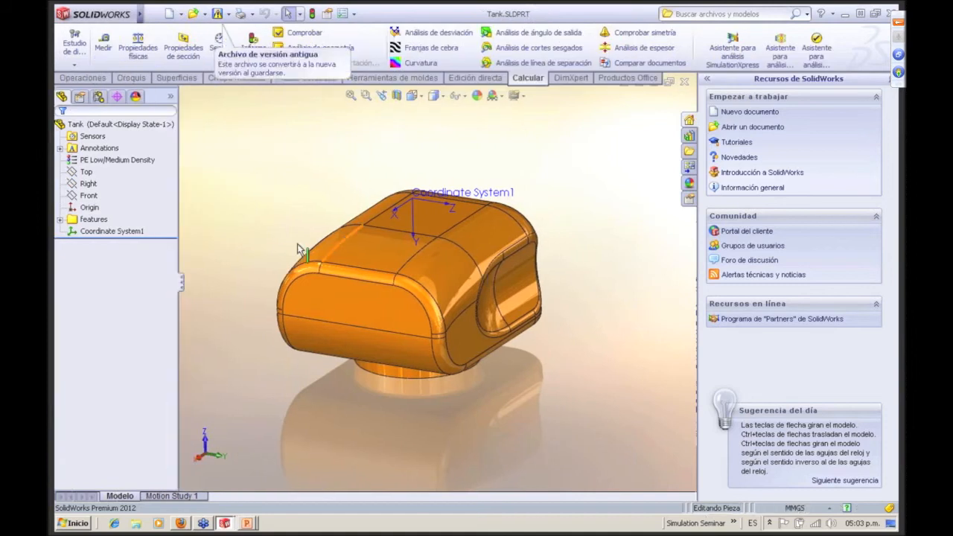
pyautogui.click(127, 163)
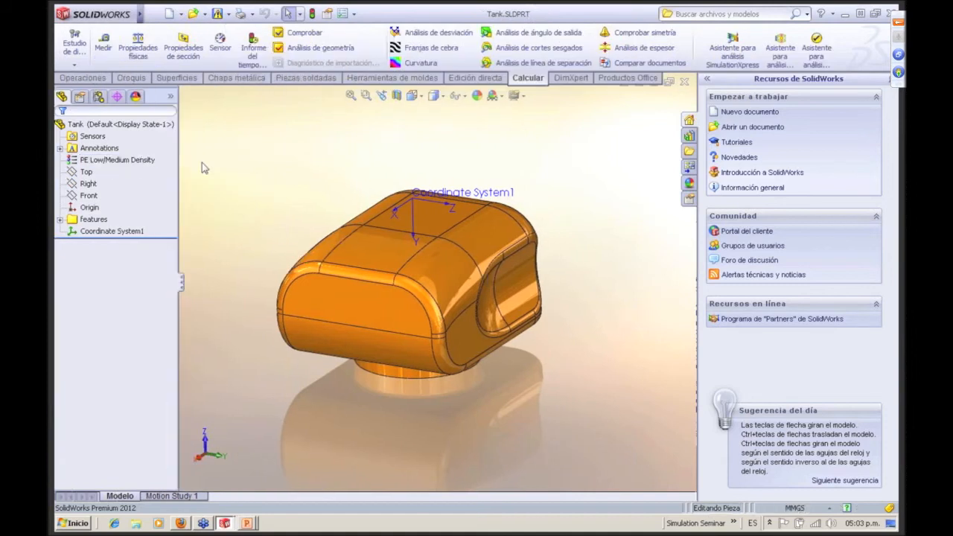
pyautogui.click(382, 249)
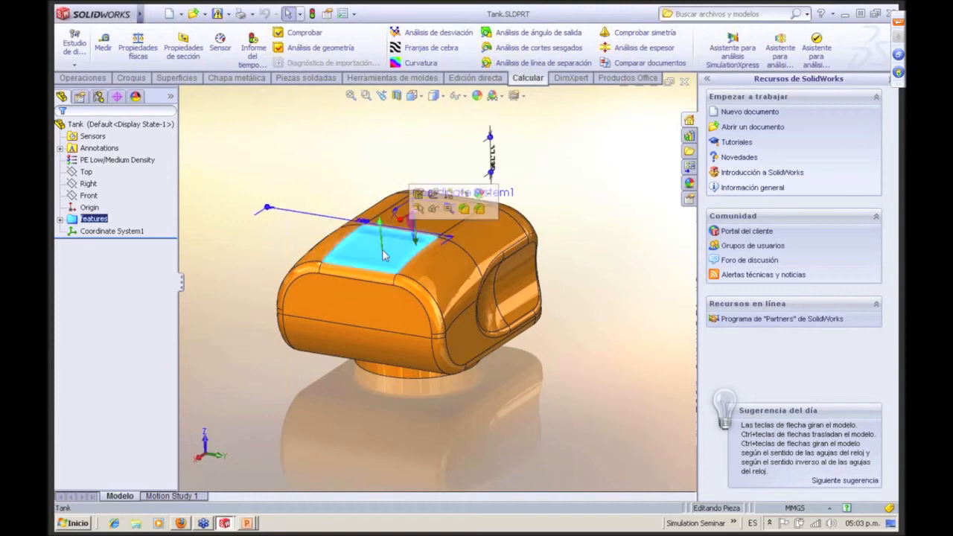
pyautogui.click(575, 186)
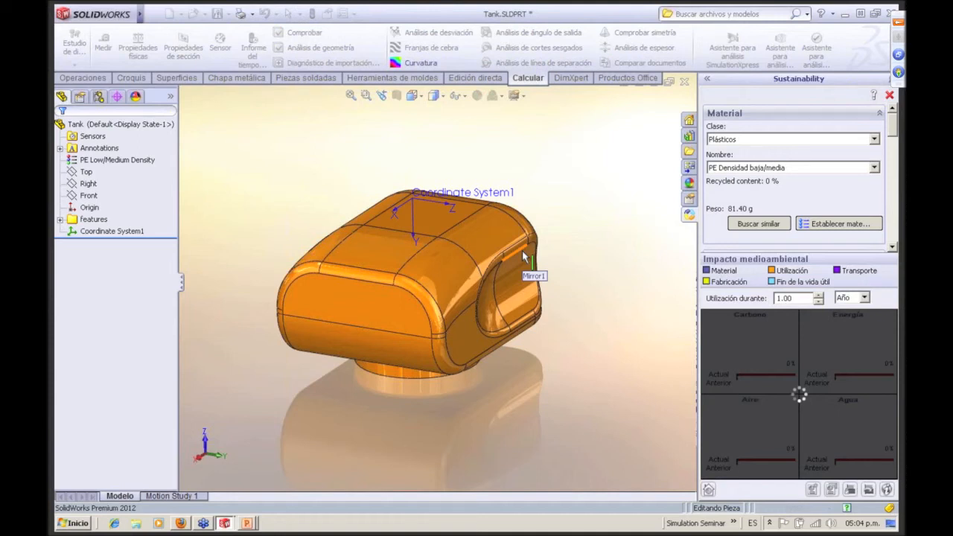
pyautogui.scroll(-2, 734, 183)
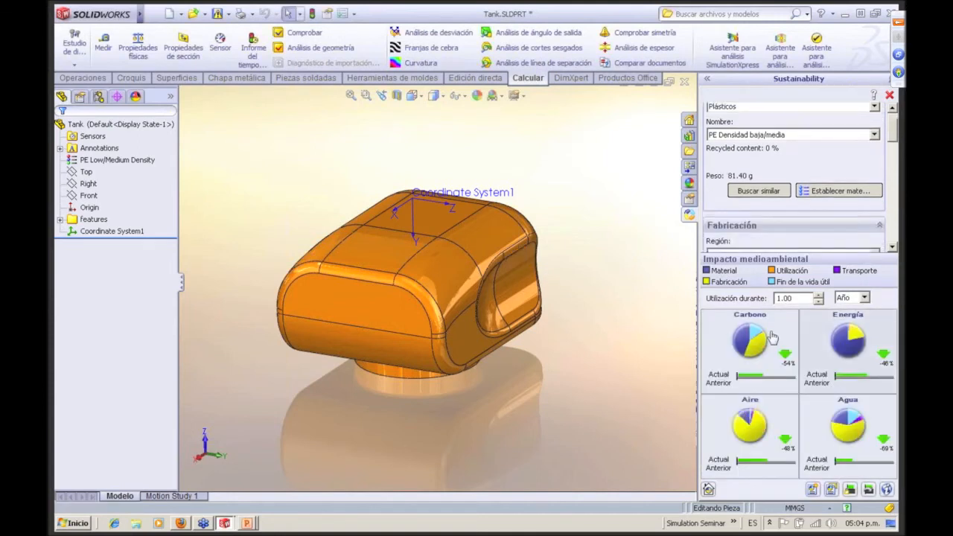
# - Set the Tank's current impact as the comparison baseline and review the carbon footprint breakdown by life-cycle stage
pyautogui.click(851, 492)
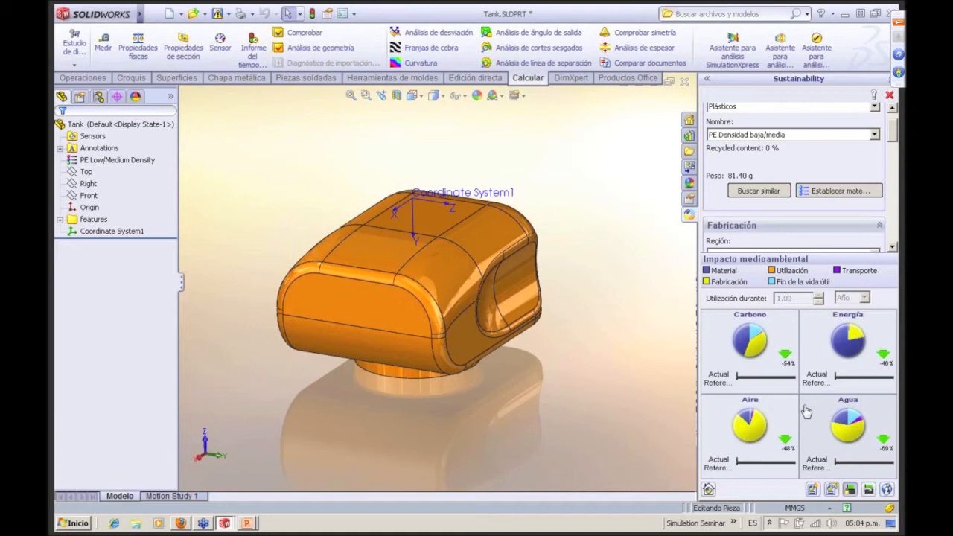
pyautogui.moveTo(804, 410)
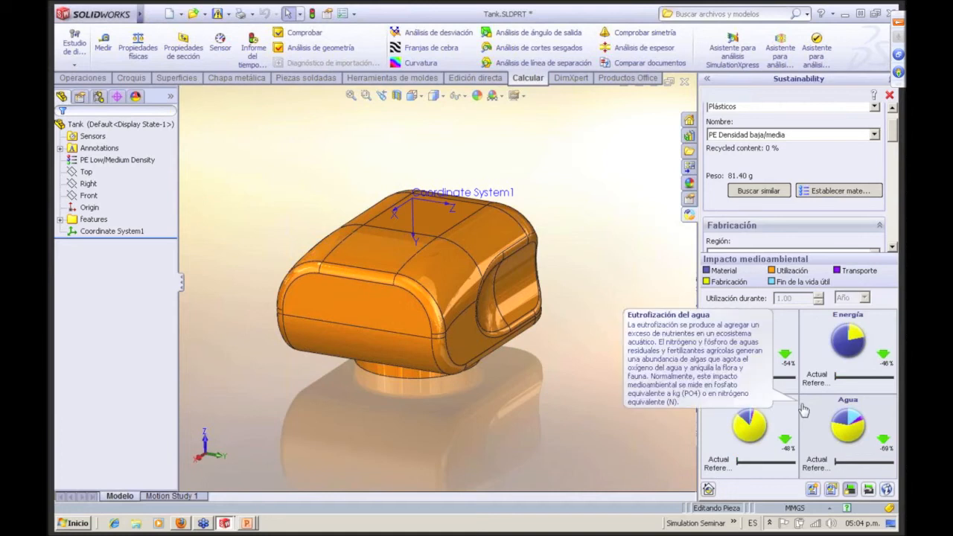
pyautogui.click(768, 353)
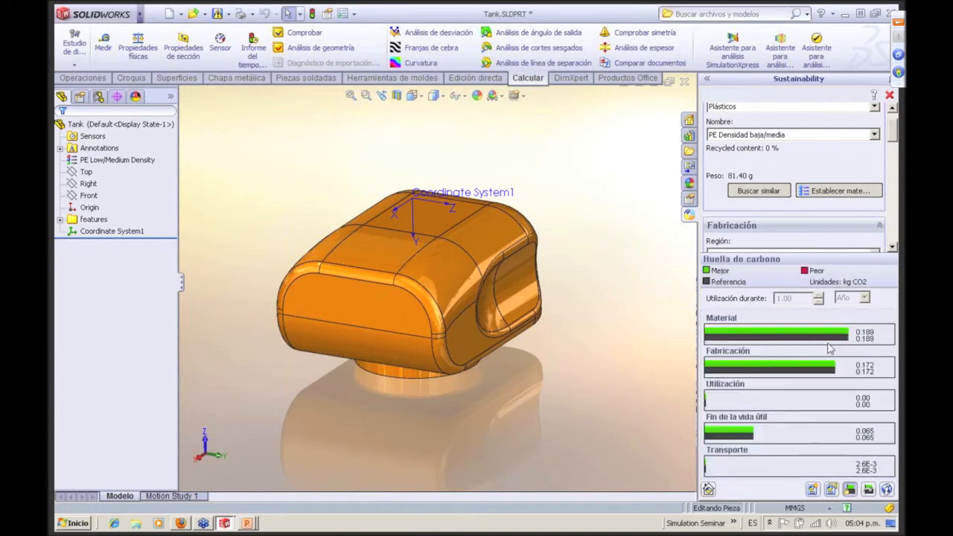
pyautogui.click(709, 489)
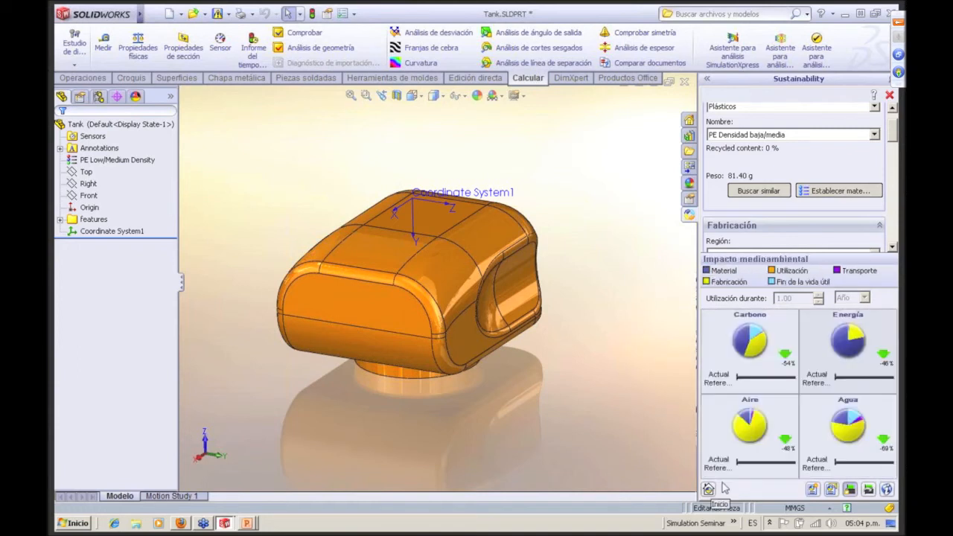
pyautogui.moveTo(761, 427)
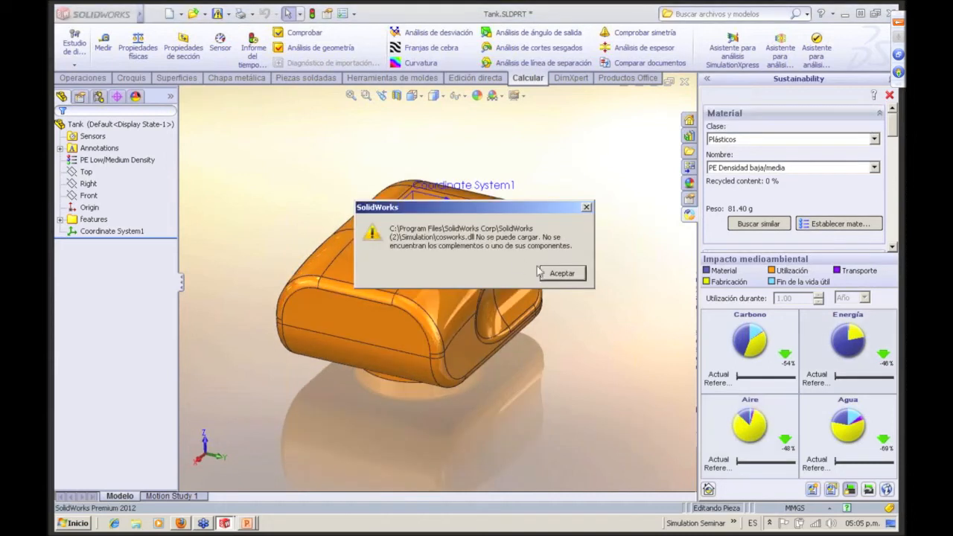
# - Dismiss the Simulation add-in warnings to get back to the Tank's Sustainability analysis
pyautogui.click(560, 274)
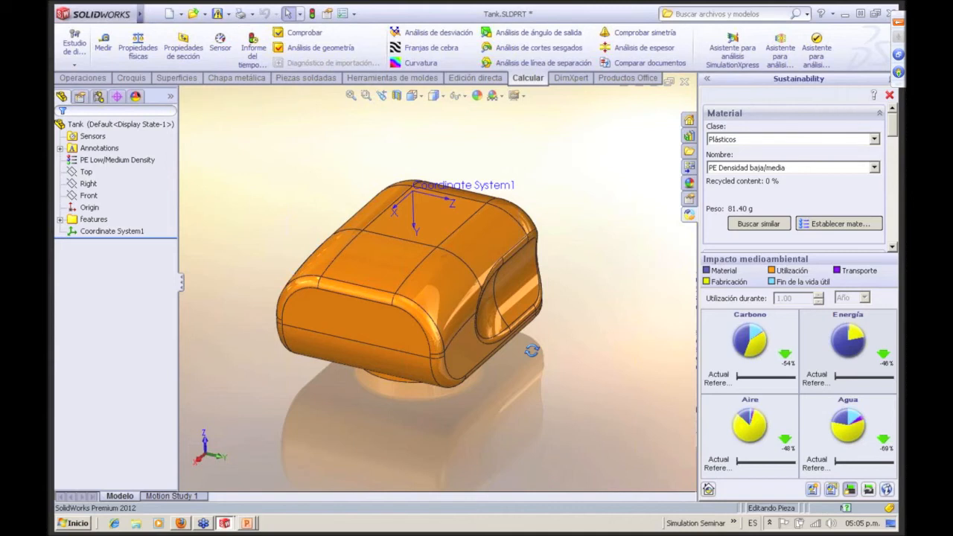
pyautogui.moveTo(531, 351); pyautogui.dragTo(529, 326, button='middle')
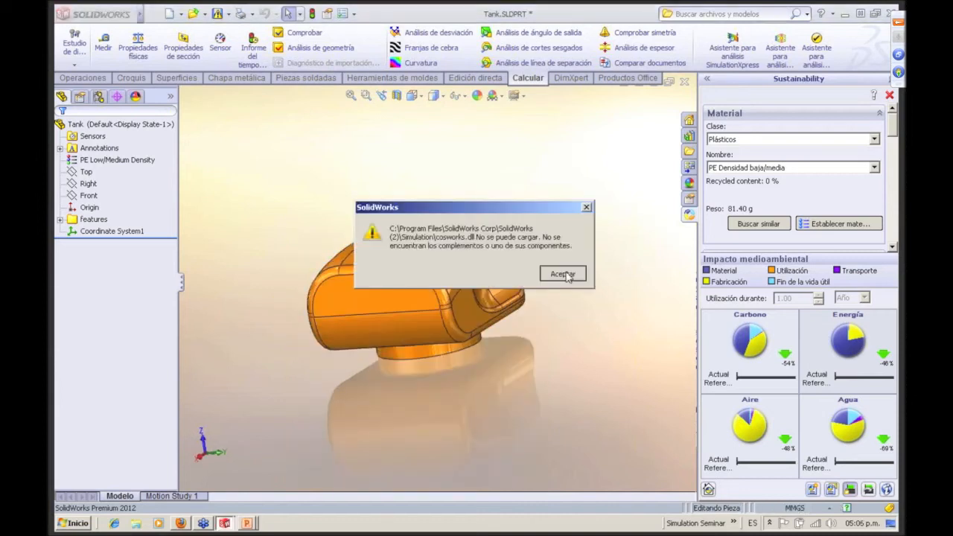
pyautogui.click(564, 274)
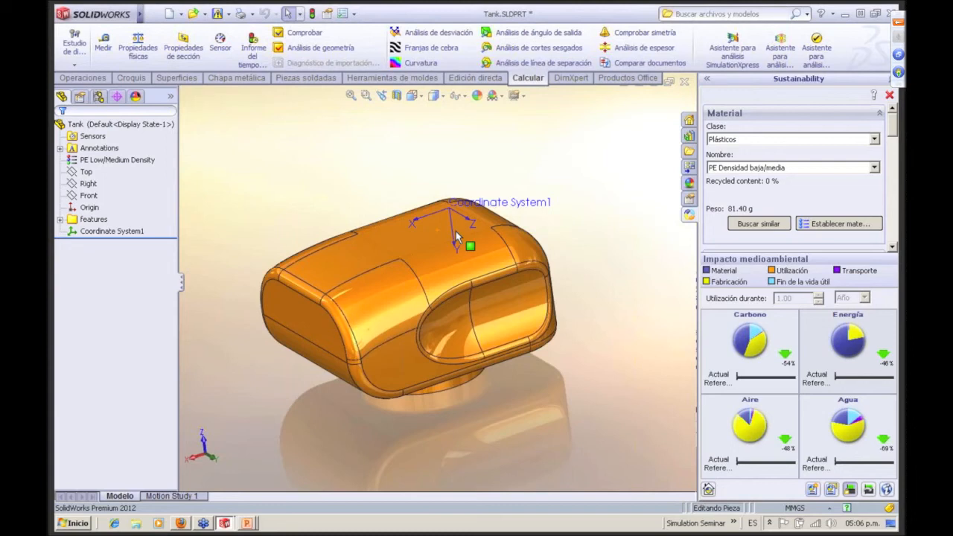
pyautogui.moveTo(456, 237); pyautogui.dragTo(419, 332, button='middle')
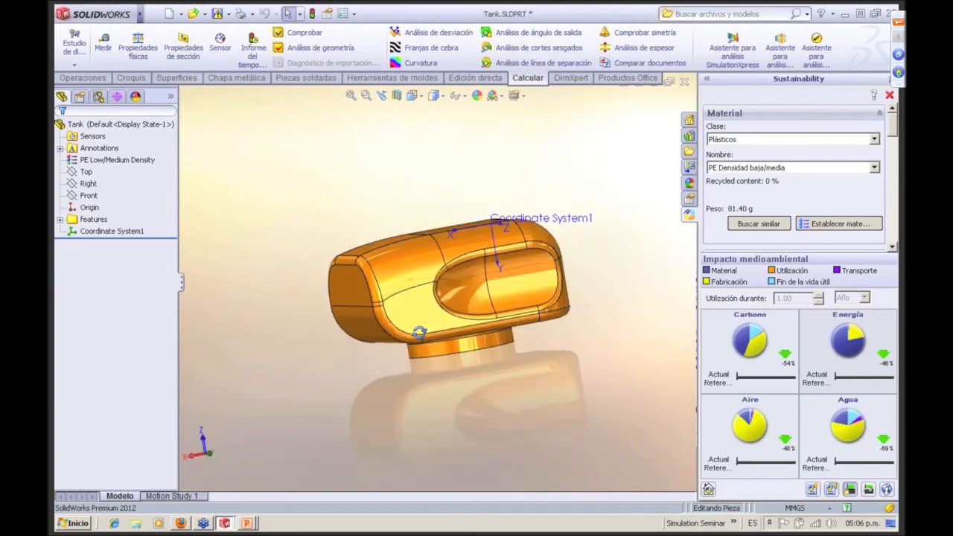
pyautogui.moveTo(420, 332); pyautogui.dragTo(427, 361, button='middle')
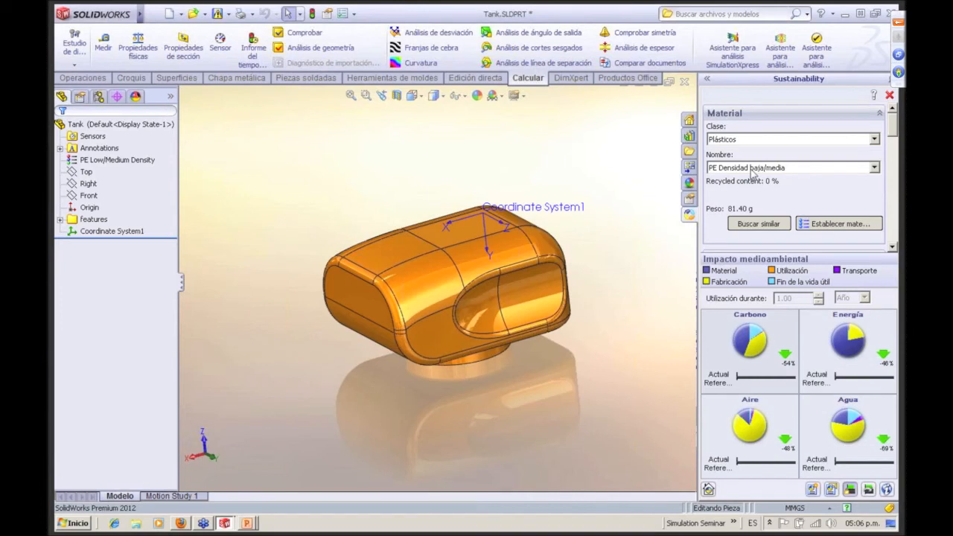
# - Try PP Copolymer as the Tank's plastic and compare its environmental impact with the baseline
pyautogui.click(753, 168)
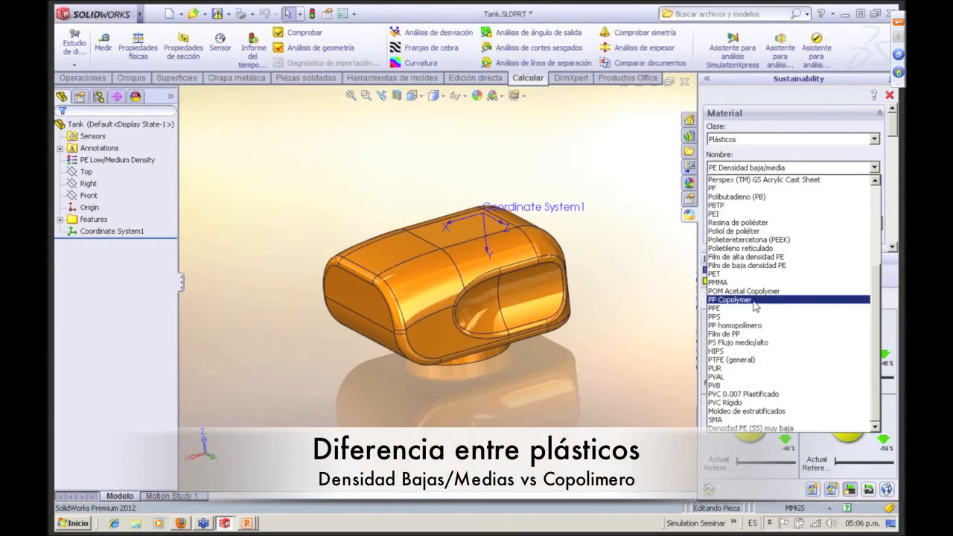
pyautogui.click(753, 299)
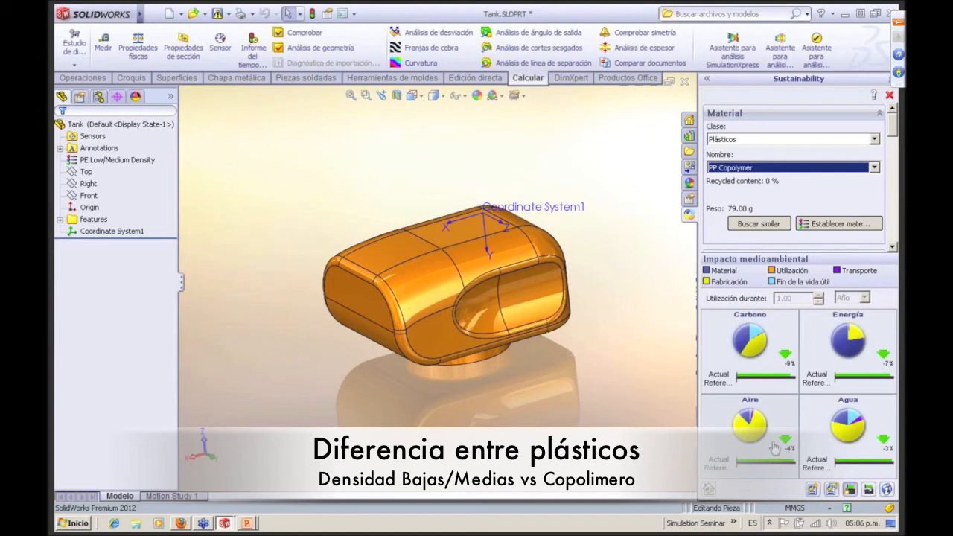
pyautogui.moveTo(861, 365)
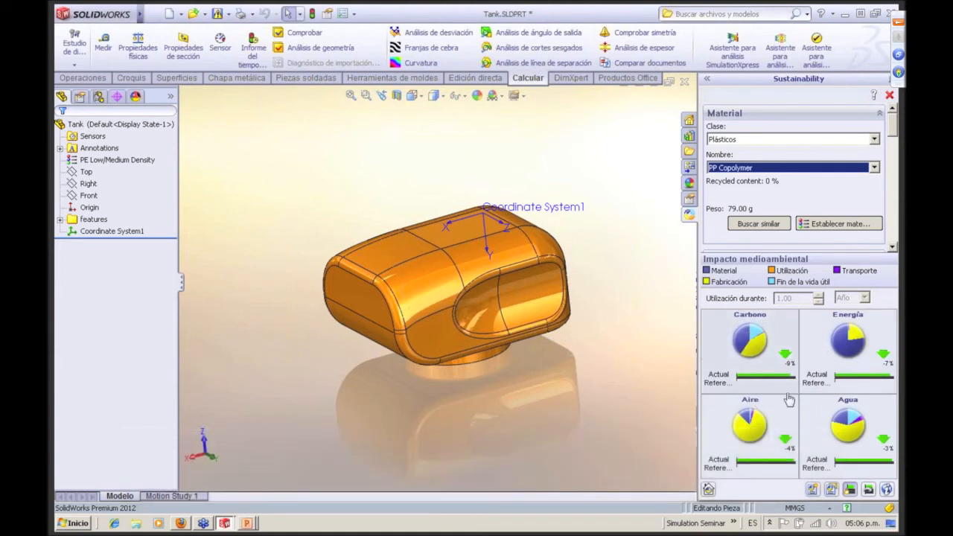
pyautogui.moveTo(856, 446)
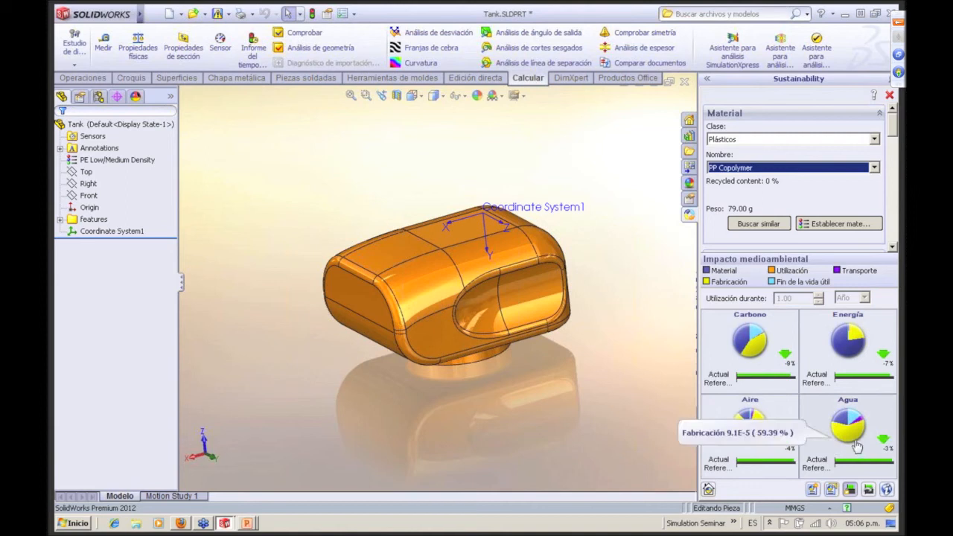
# - Choose Densidad PE (SS) muy baja as the plastic, compare its impact with the baseline, and assign it to the Tank part
pyautogui.click(761, 169)
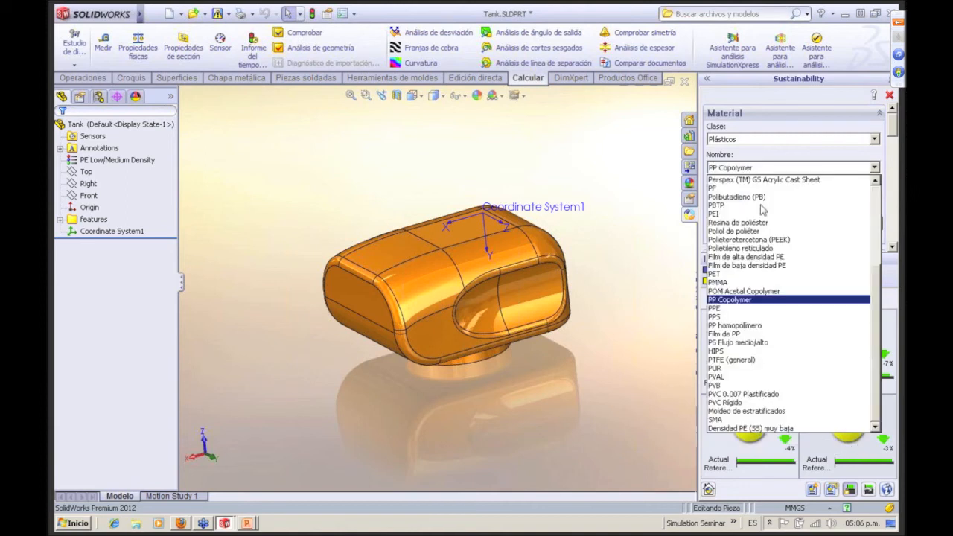
pyautogui.click(732, 430)
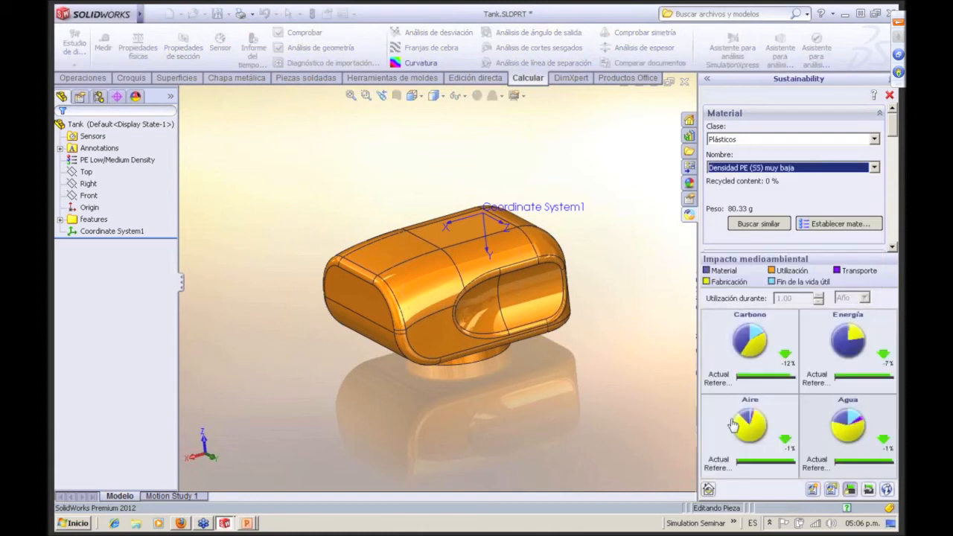
pyautogui.moveTo(733, 423)
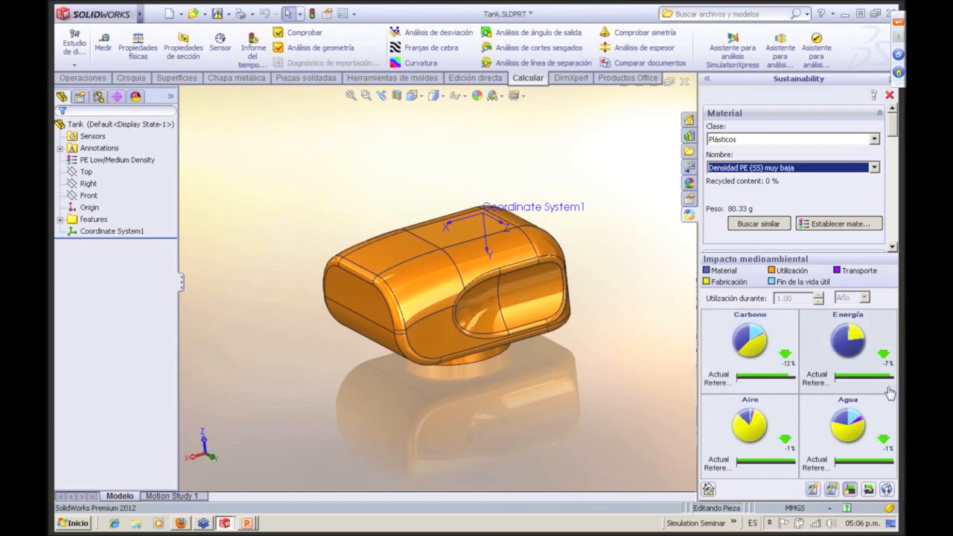
pyautogui.click(484, 405)
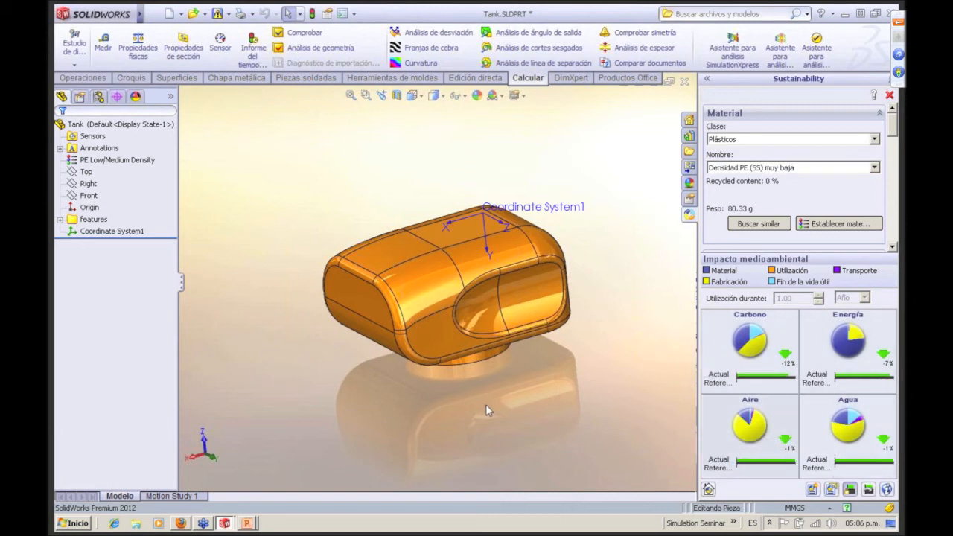
pyautogui.click(835, 227)
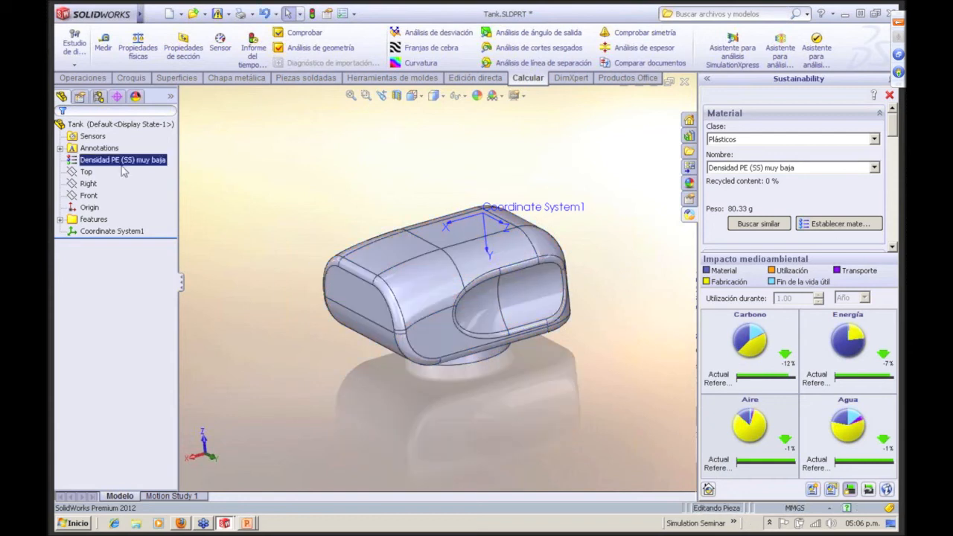
# - Set the wall thickness of the Tank's Shell1 feature to 1.5 mm
pyautogui.click(60, 220)
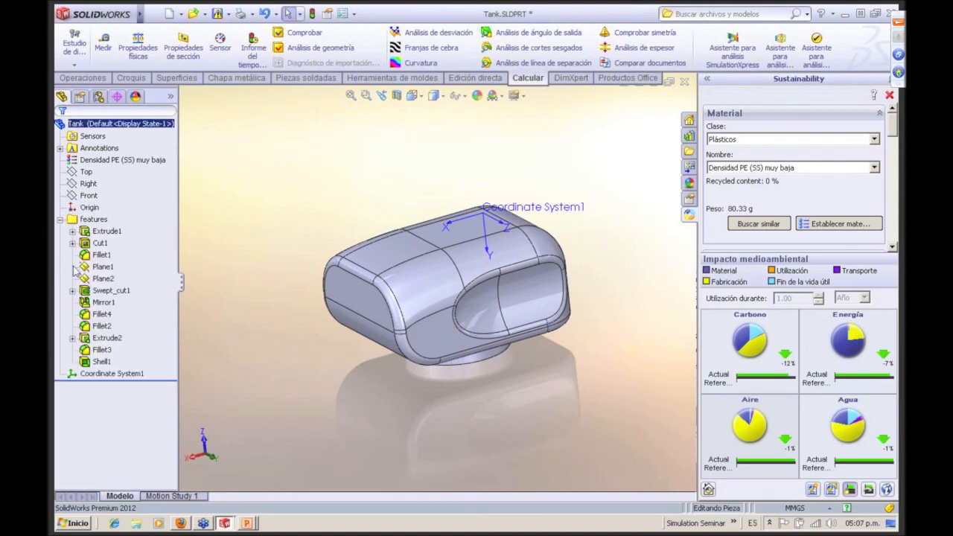
pyautogui.click(101, 361)
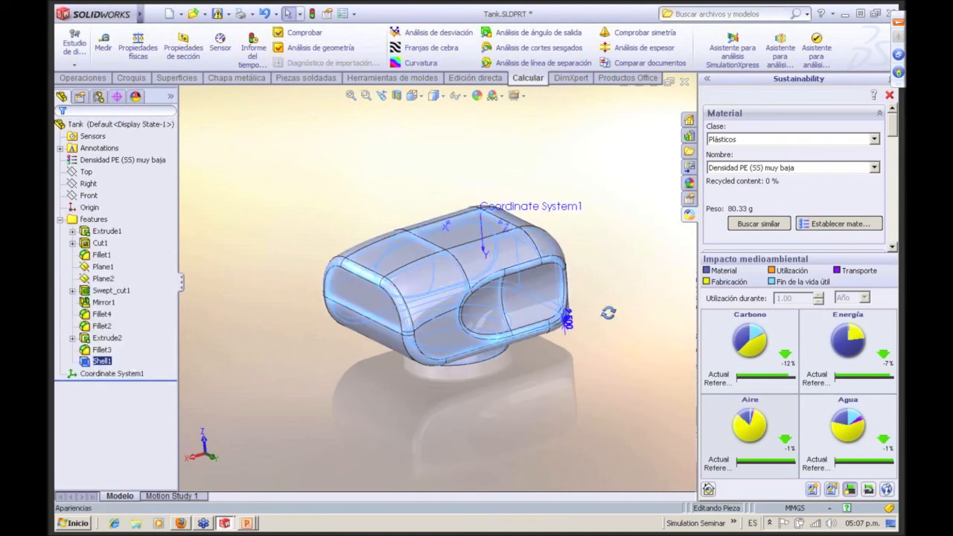
pyautogui.scroll(-3, 617, 315)
pyautogui.doubleClick(530, 314)
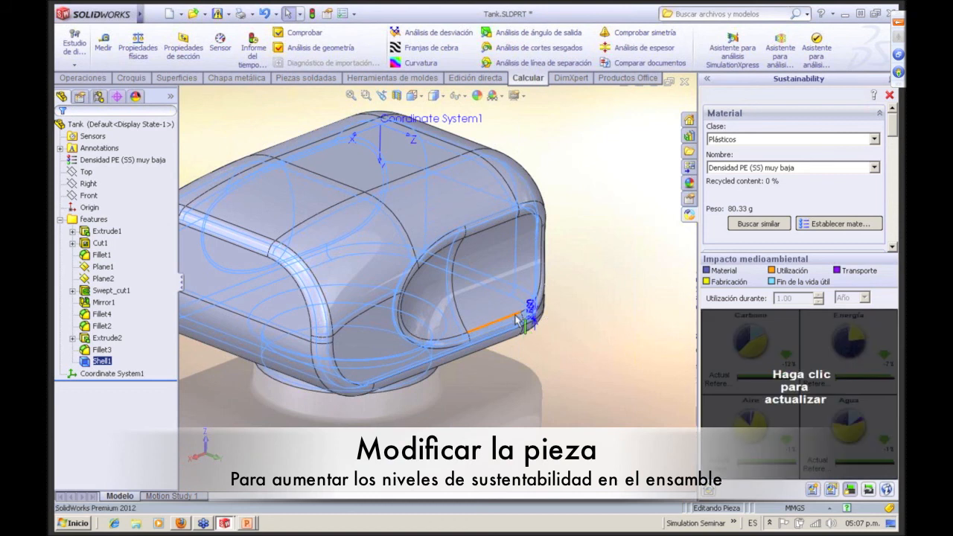
pyautogui.write('1.5')
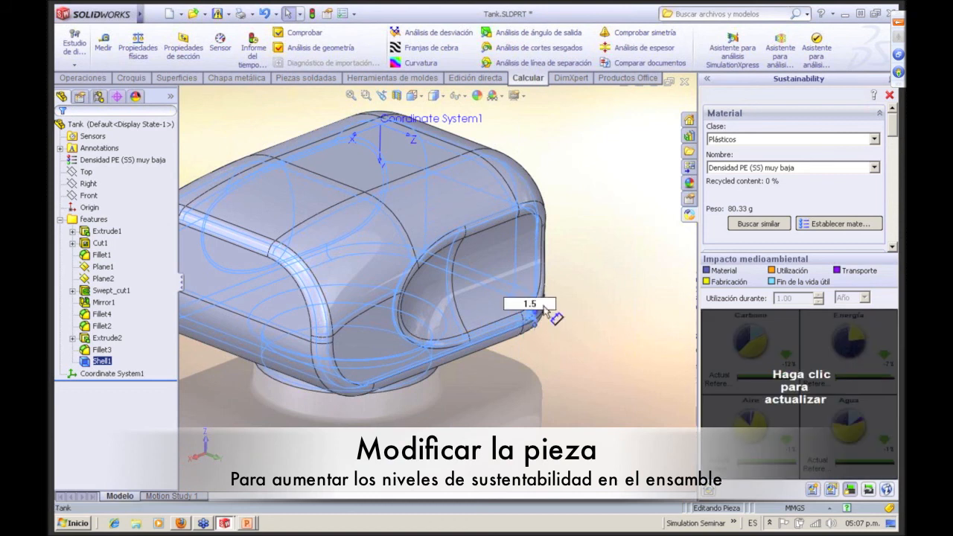
pyautogui.press('Return')
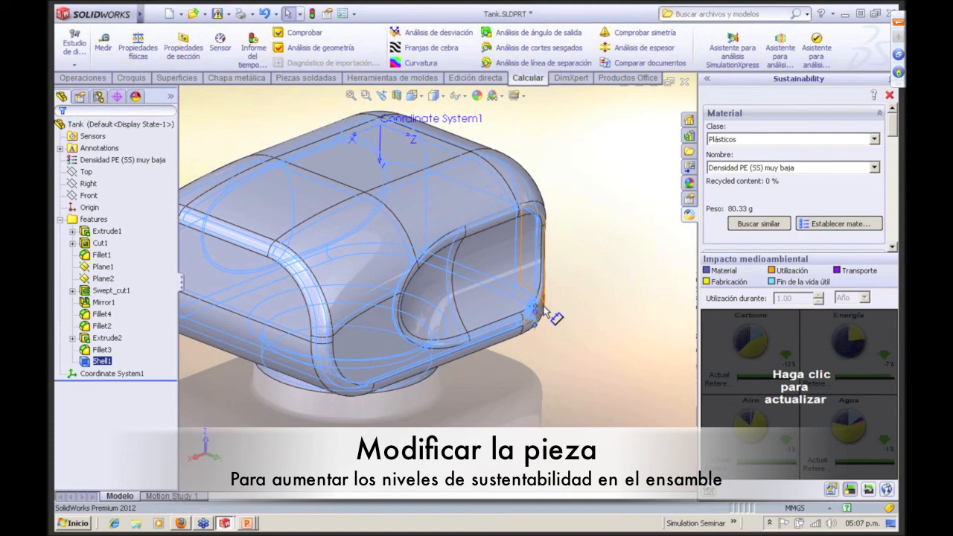
# - Update the Sustainability results for the modified Tank and review the four impact charts against the baseline
pyautogui.click(484, 367)
pyautogui.moveTo(490, 347); pyautogui.dragTo(387, 223, button='middle')
pyautogui.click(808, 375)
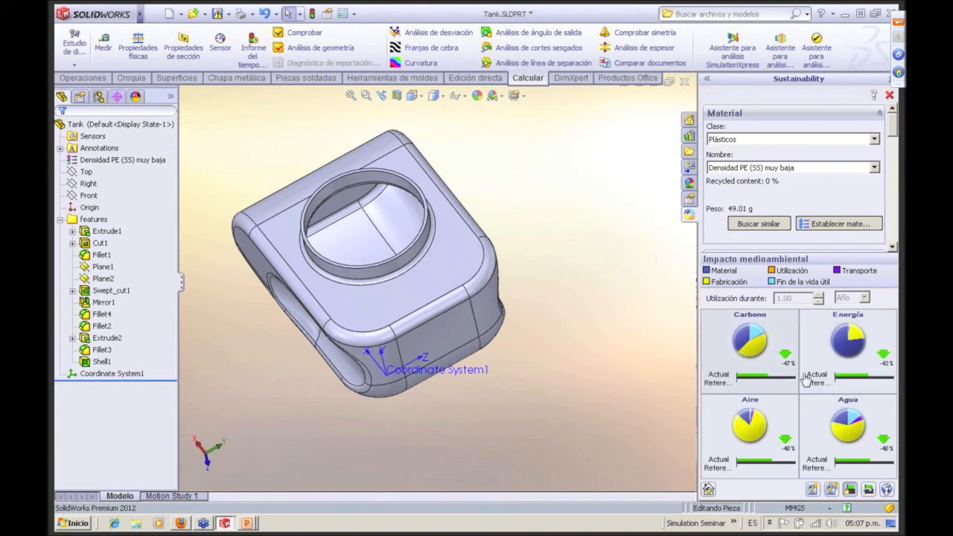
pyautogui.moveTo(861, 340)
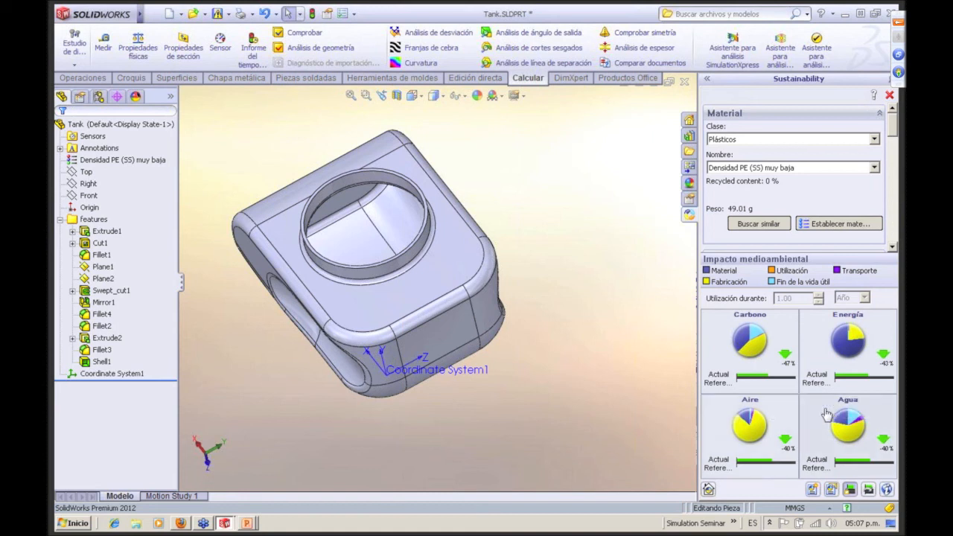
pyautogui.moveTo(835, 421)
# - Look through the available plastics and keep Densidad PE (SS) muy baja selected
pyautogui.click(874, 167)
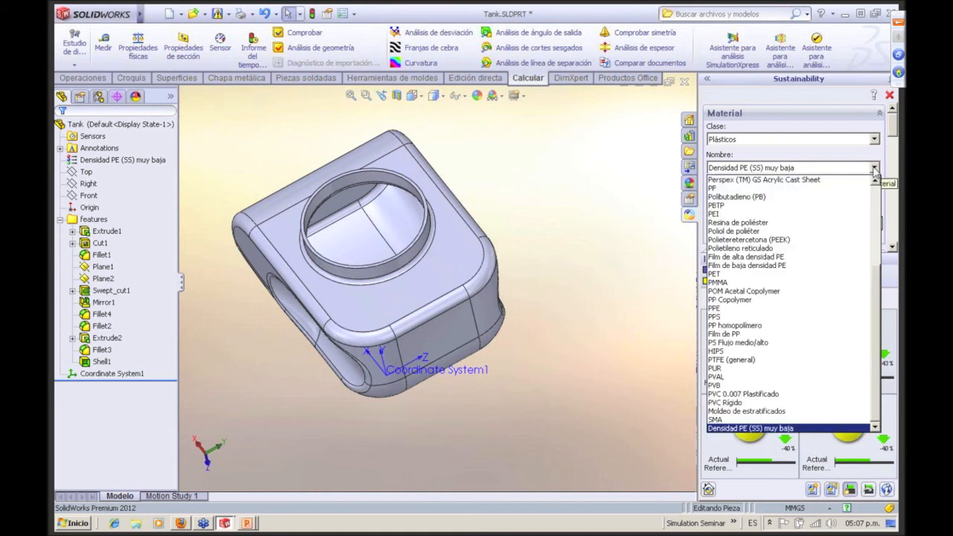
pyautogui.click(750, 428)
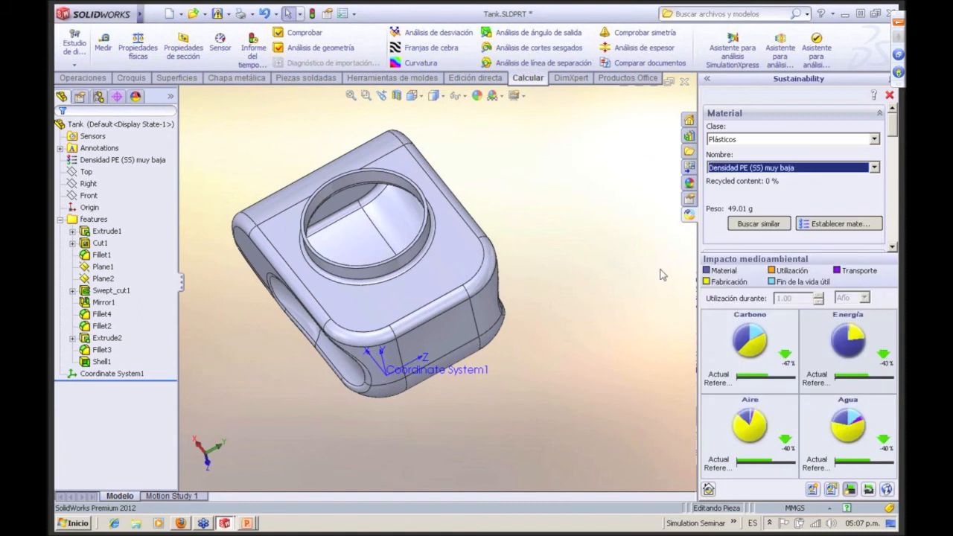
pyautogui.click(660, 269)
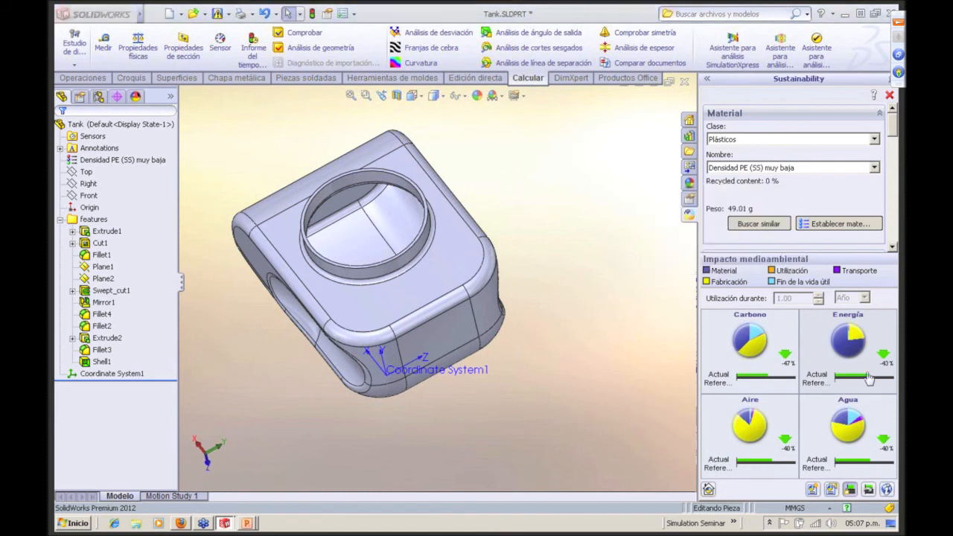
# - Close the Tank's Sustainability analysis and save the modified part
pyautogui.click(890, 96)
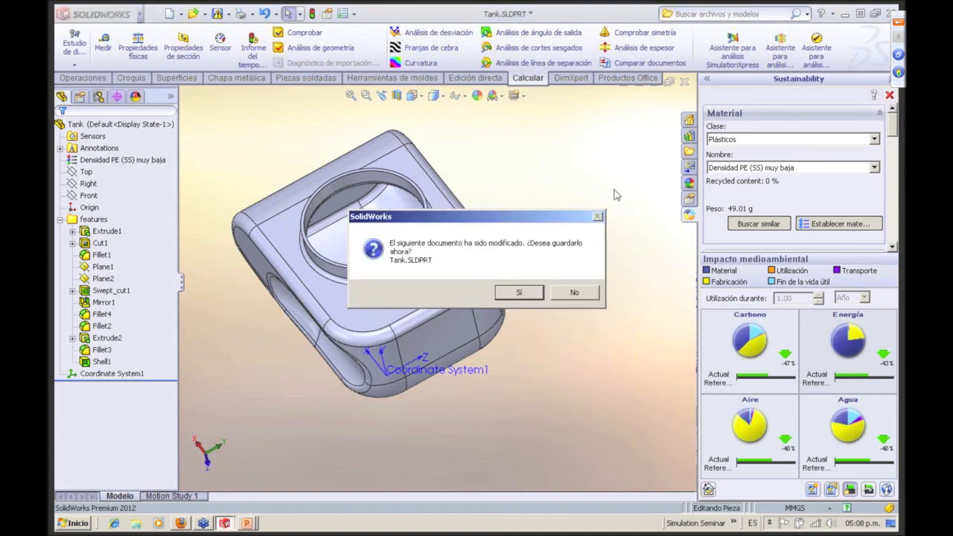
pyautogui.click(518, 295)
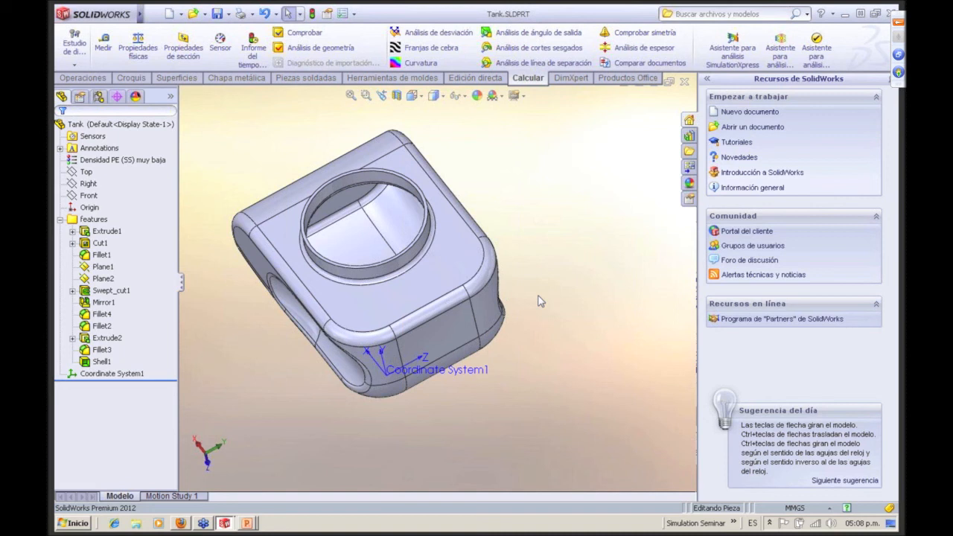
# - Return to the HumidifierAssem assembly, start its Sustainability analysis, and review the impact charts against the baseline
pyautogui.hotkey('ctrl', 'Tab')
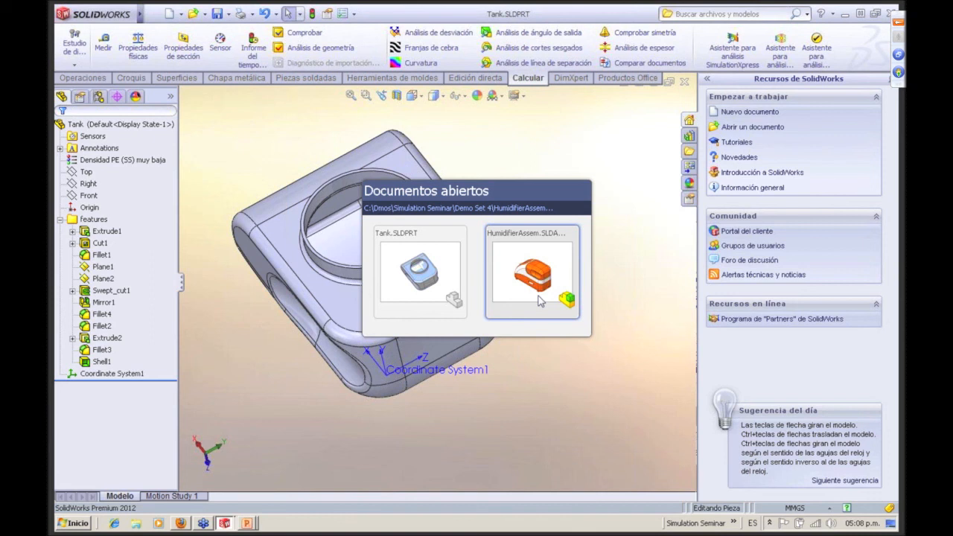
pyautogui.click(532, 275)
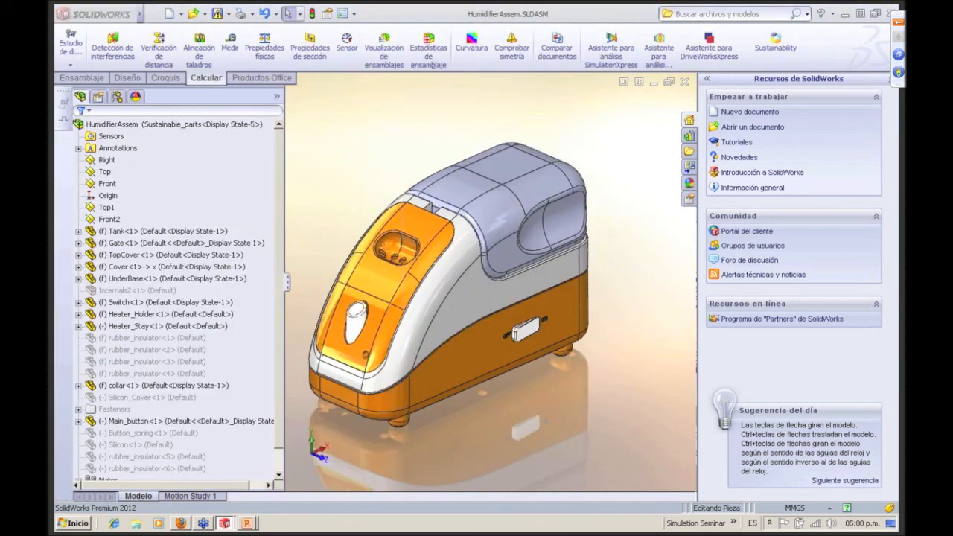
pyautogui.click(776, 42)
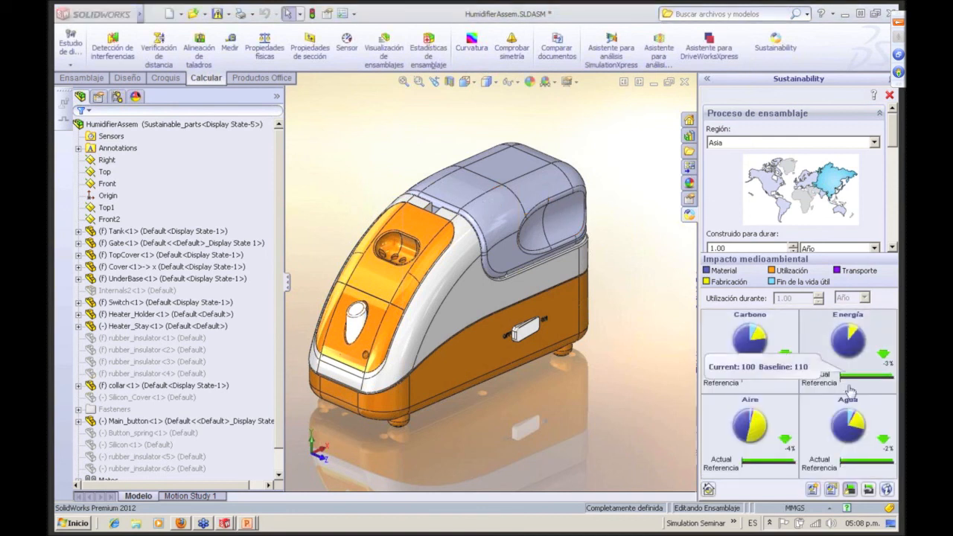
pyautogui.moveTo(713, 403)
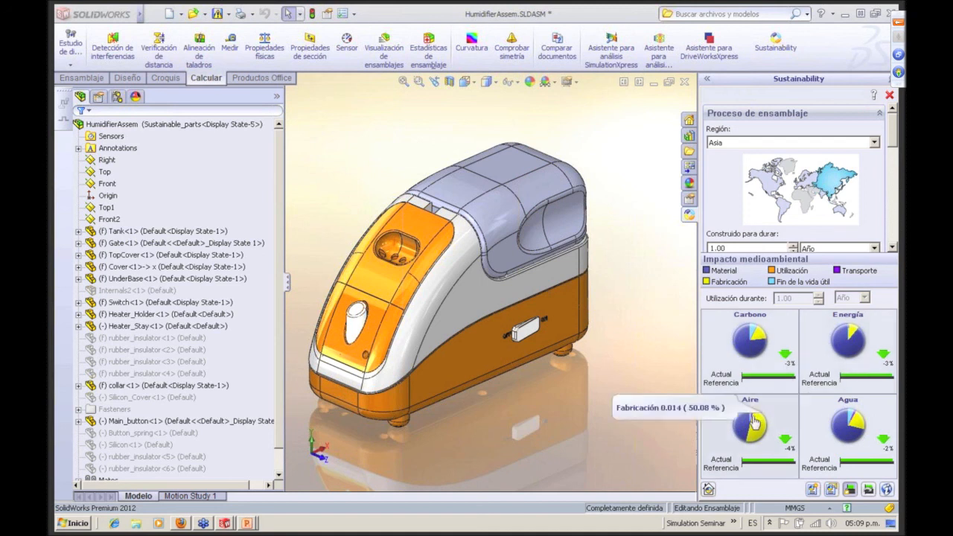
# - Examine the life-cycle stage shares in the assembly's air and water impact charts, and check its end-of-life settings
pyautogui.moveTo(754, 423)
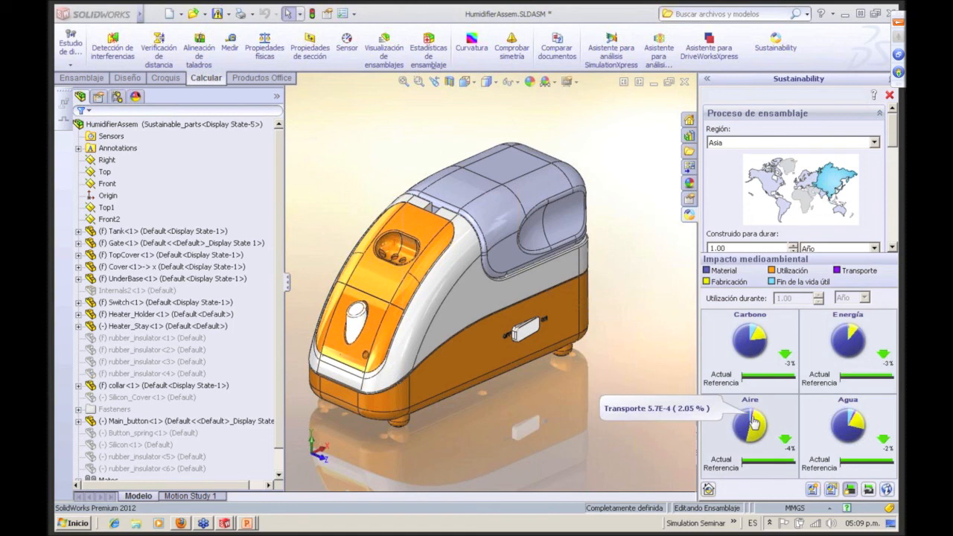
pyautogui.moveTo(860, 415)
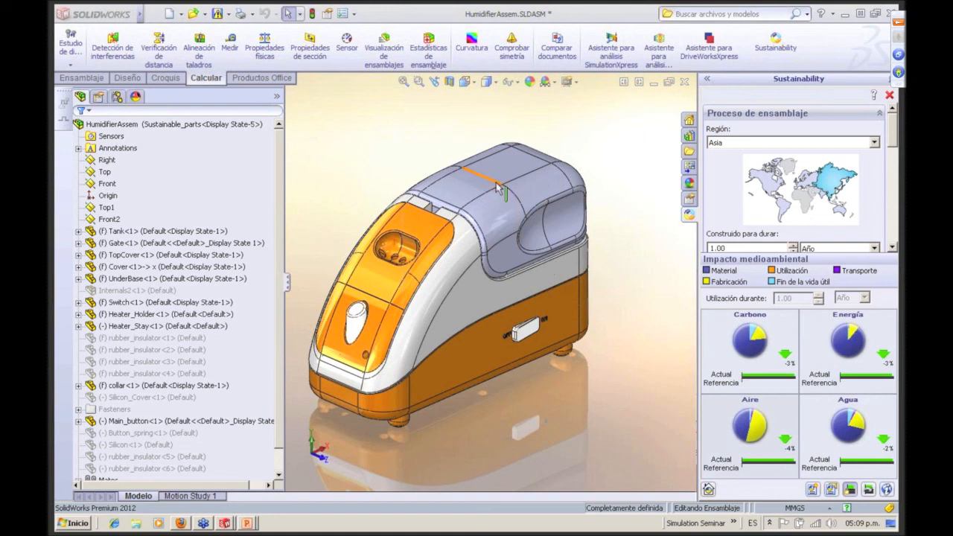
pyautogui.moveTo(758, 354)
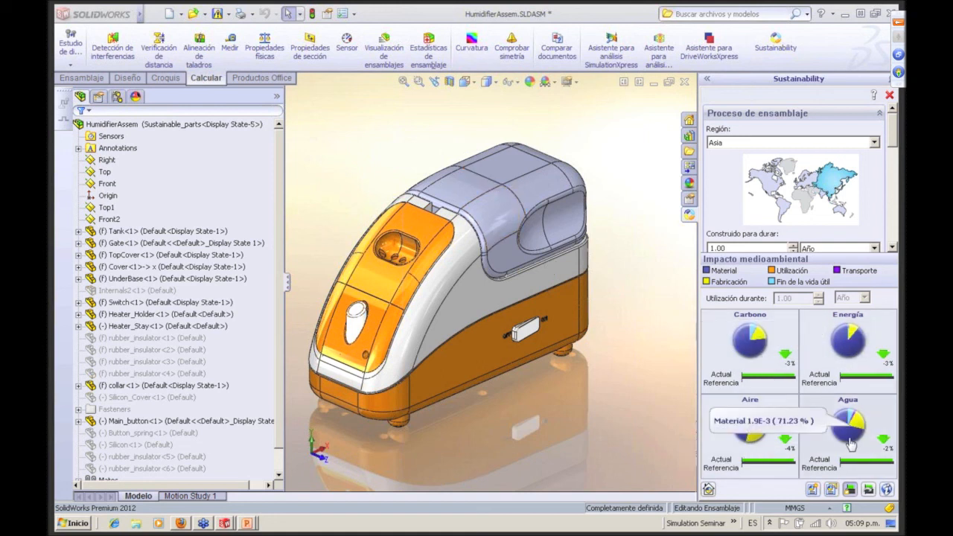
pyautogui.moveTo(764, 397)
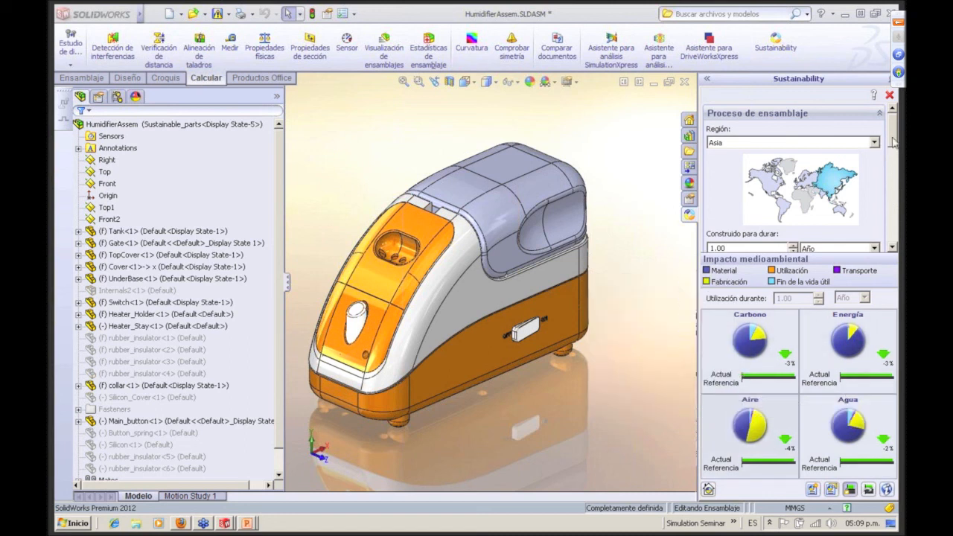
pyautogui.moveTo(893, 143); pyautogui.dragTo(894, 223)
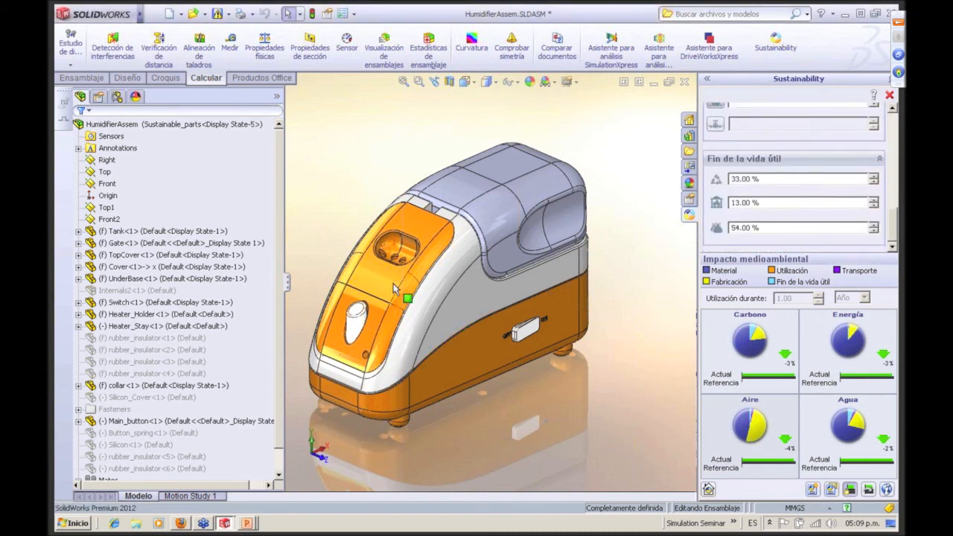
# - Close the HumidifierAssem assembly without saving its changes
pyautogui.click(686, 82)
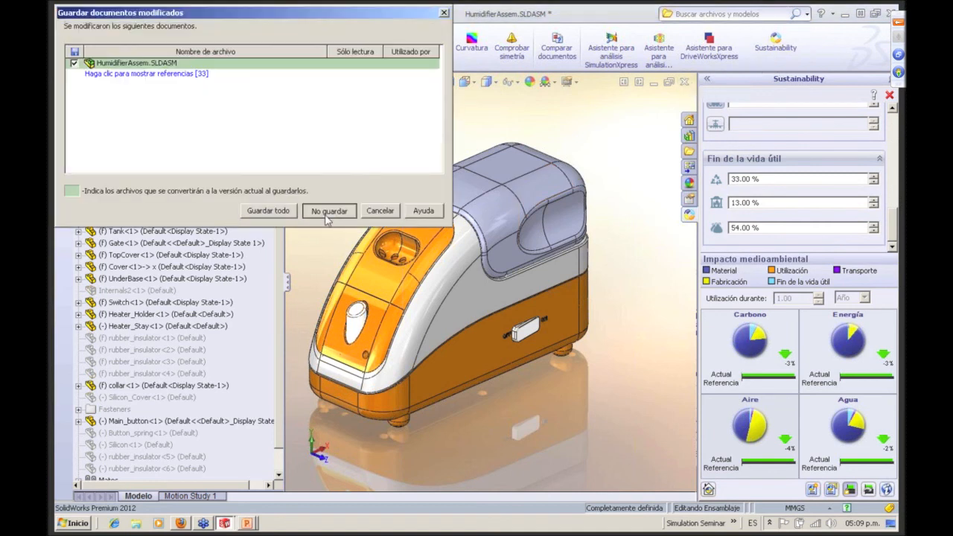
pyautogui.click(326, 214)
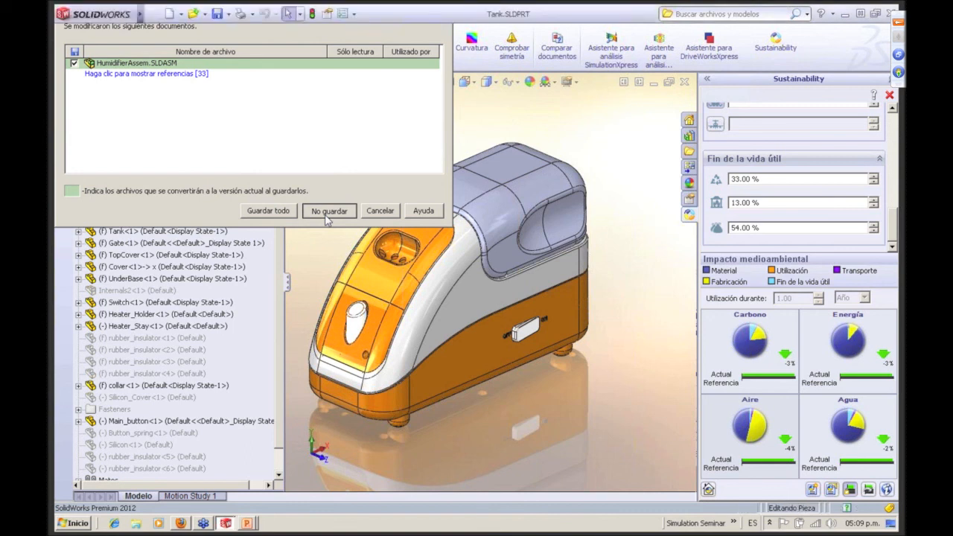